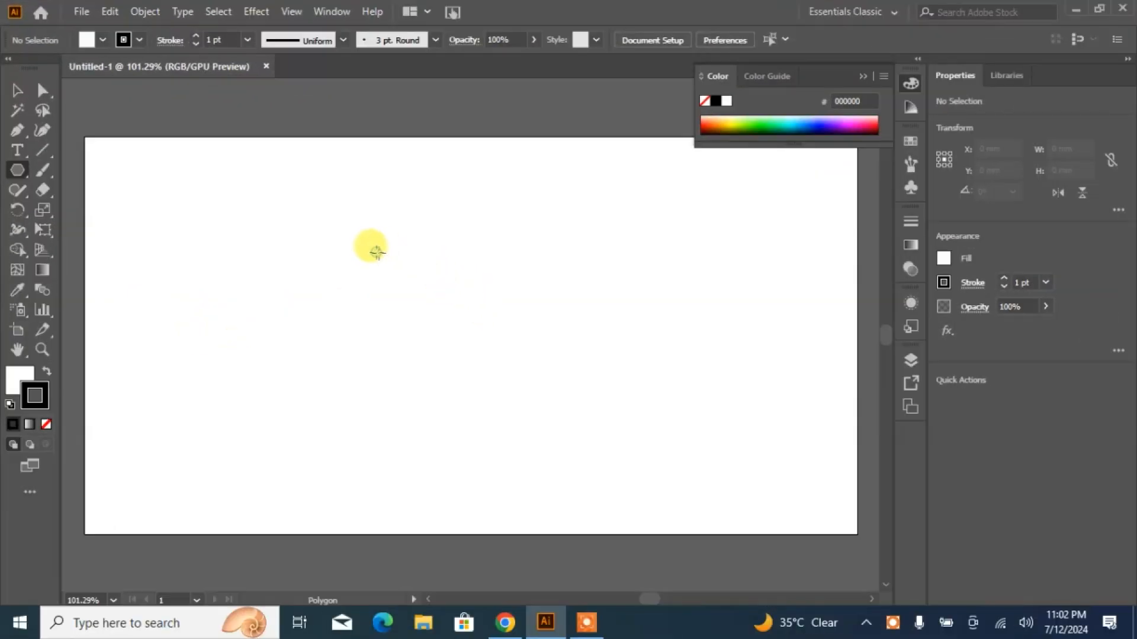
- Draw a pointed-top hexagon about 49 mm wide and 56 mm high, move it lower on the artboard, and remove its fill
{"action": "left_click_drag", "start_coordinate": [377, 252], "coordinate": [469, 308]}
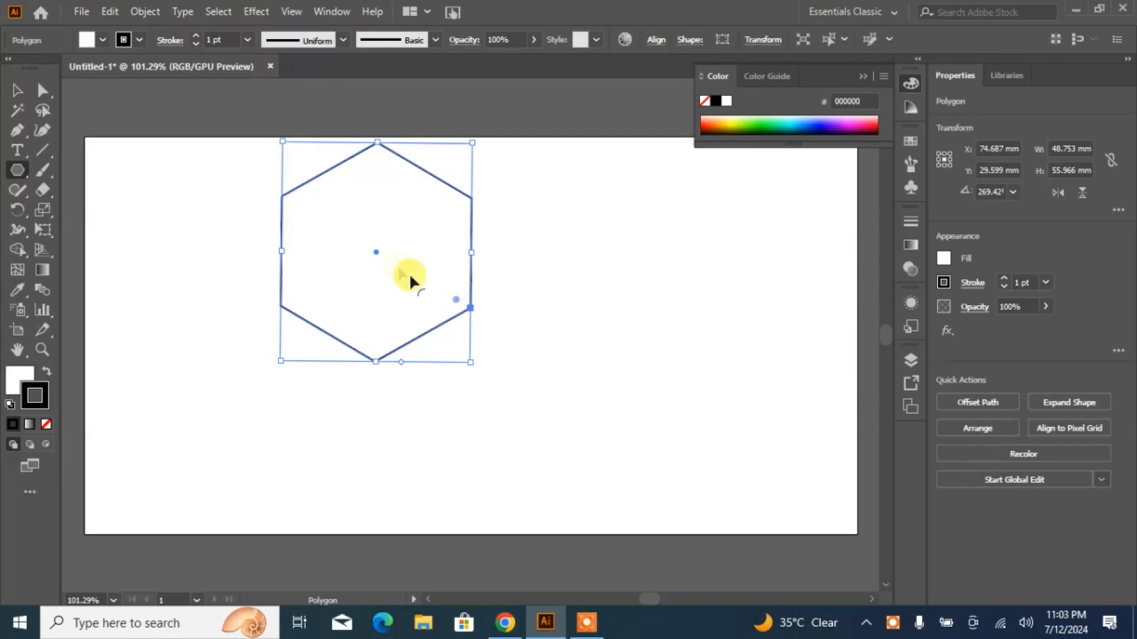
{"action": "left_click_drag", "start_coordinate": [374, 249], "coordinate": [407, 330]}
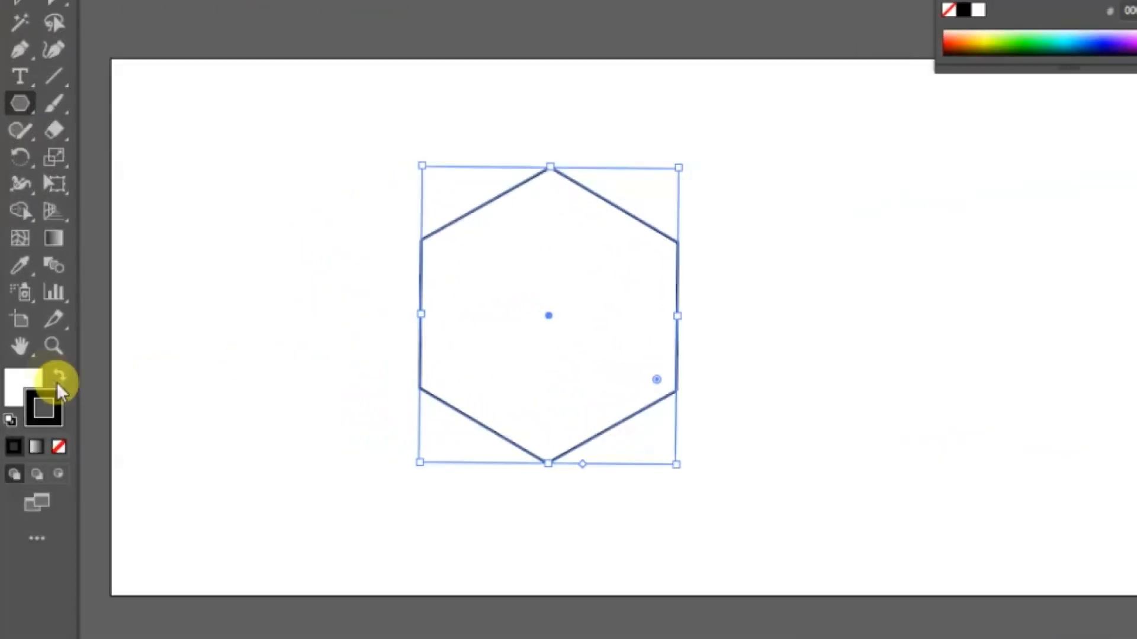
{"action": "left_click", "coordinate": [17, 385]}
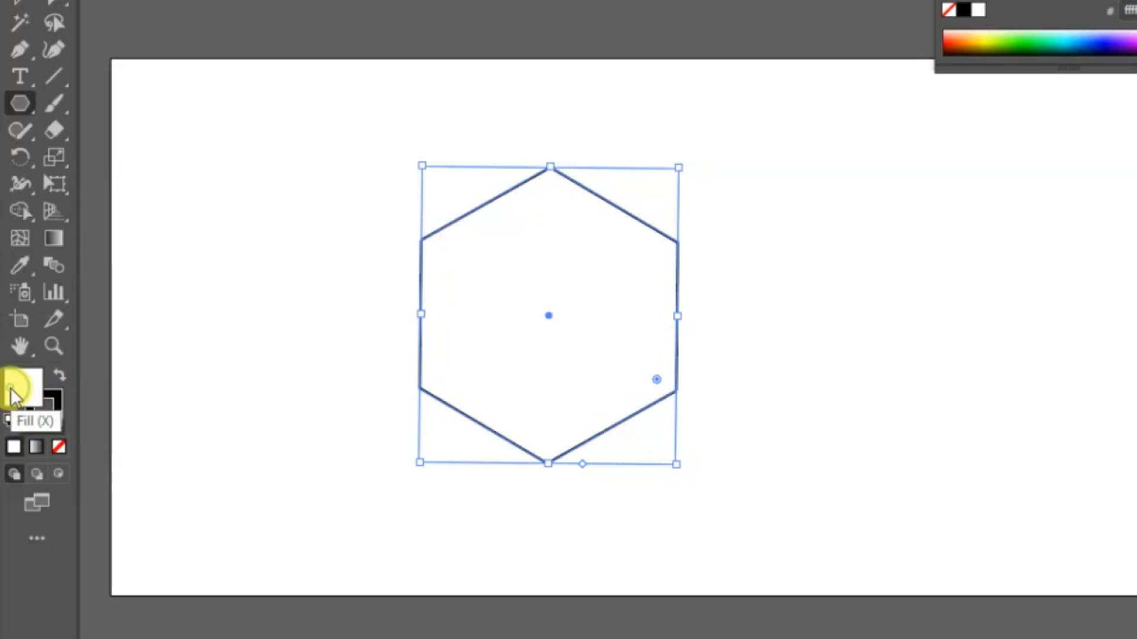
{"action": "left_click", "coordinate": [57, 448]}
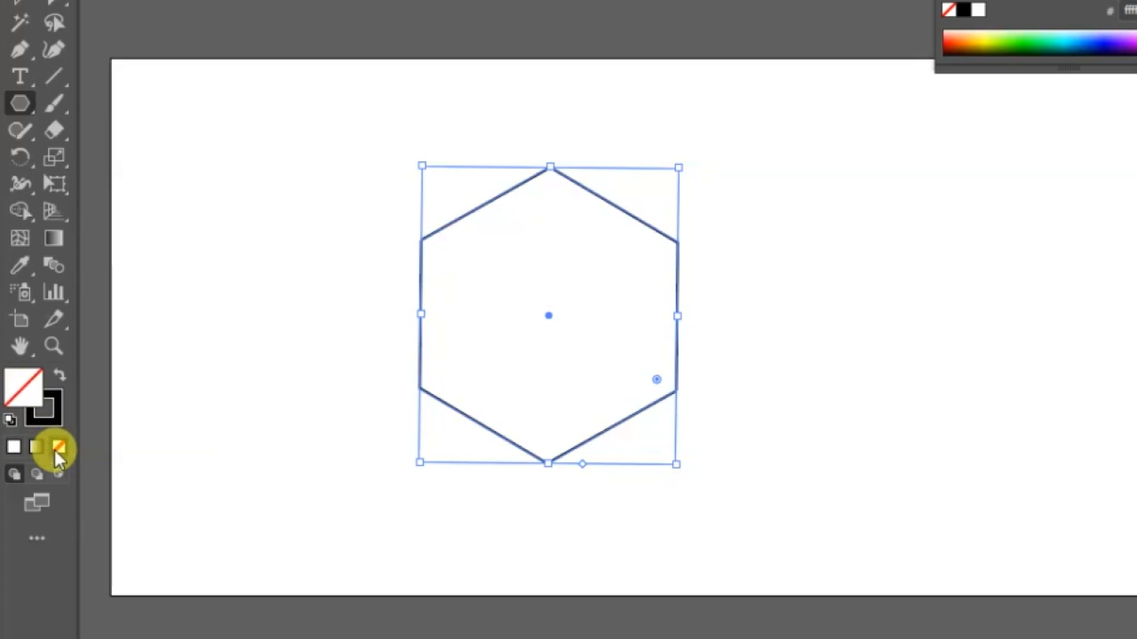
- Set the hexagon's black stroke weight to 7 pt
{"action": "left_click", "coordinate": [55, 413]}
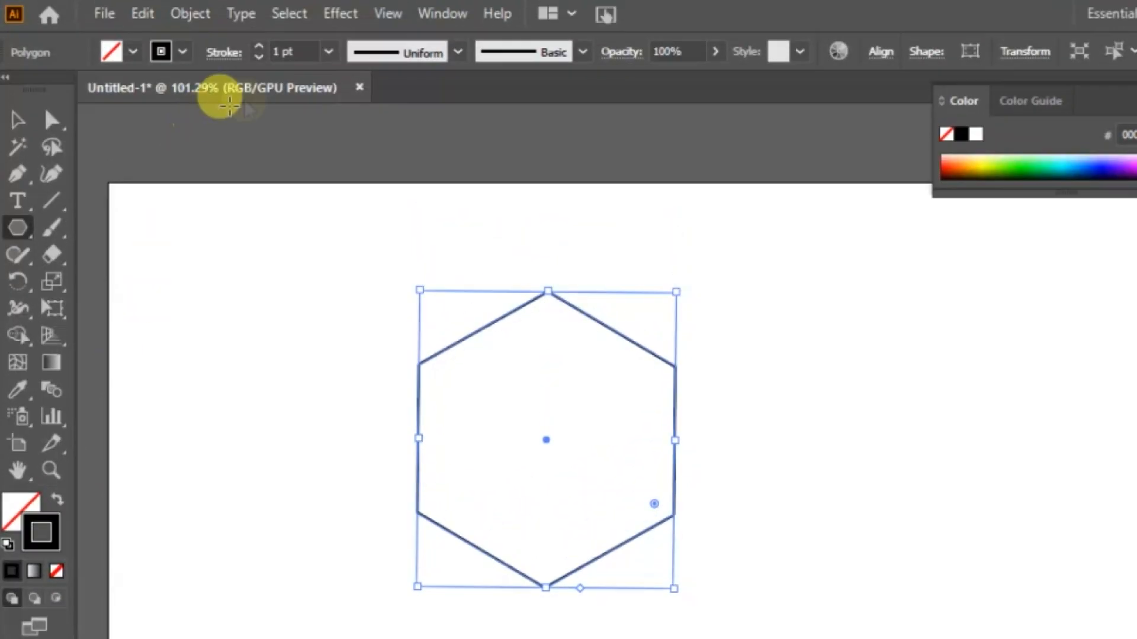
{"action": "left_click", "coordinate": [260, 57]}
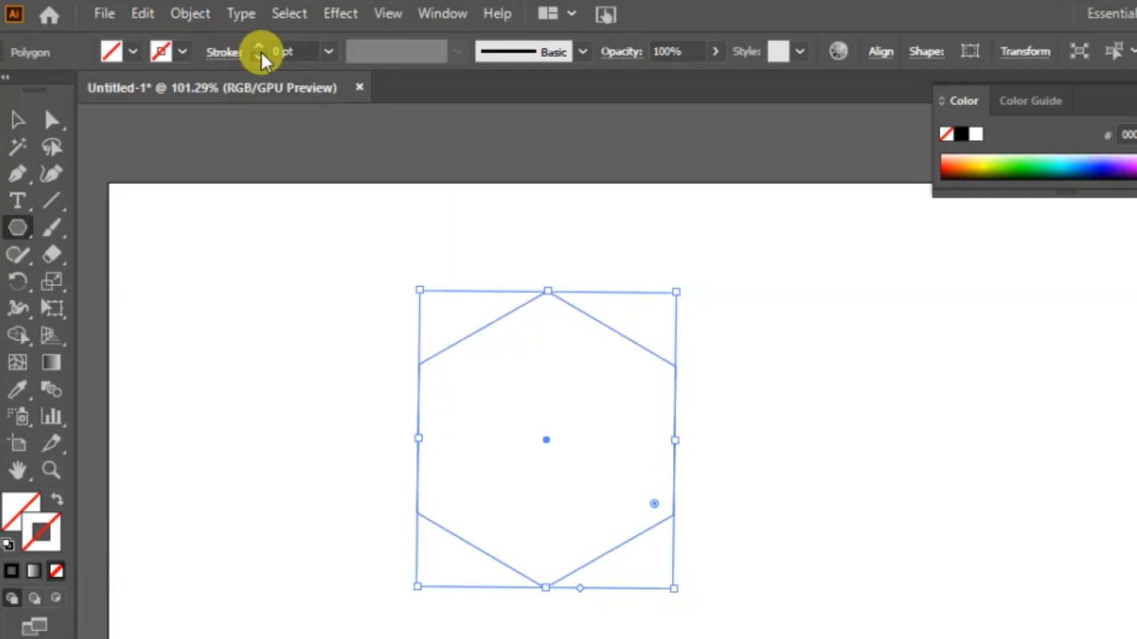
{"action": "left_click", "coordinate": [260, 48]}
{"action": "left_click", "coordinate": [260, 48]}
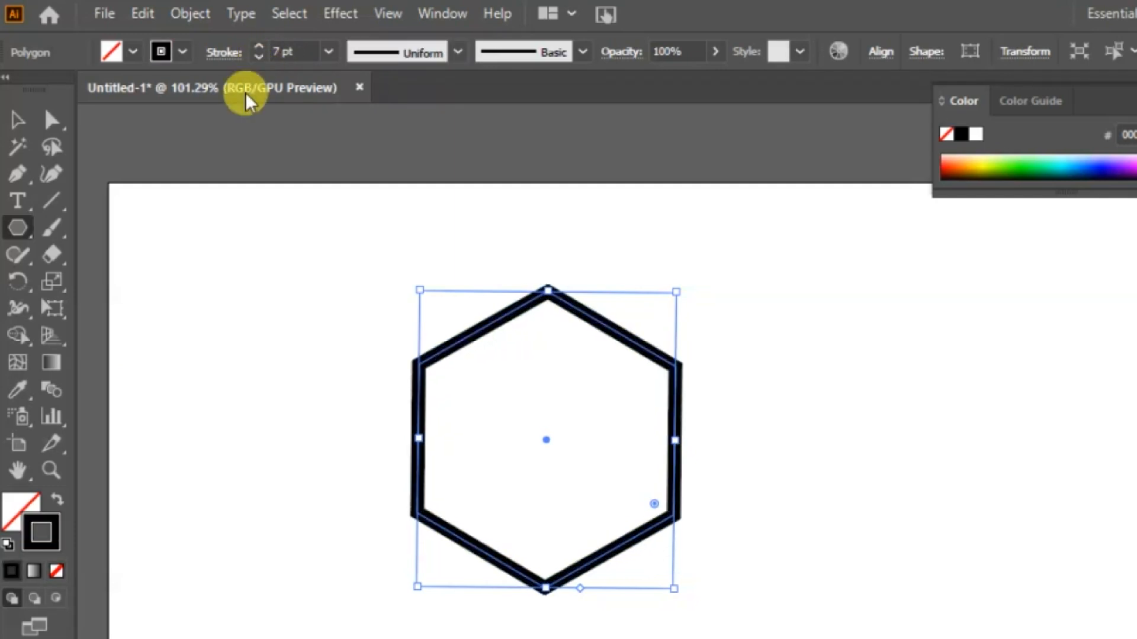
{"action": "left_click", "coordinate": [20, 127]}
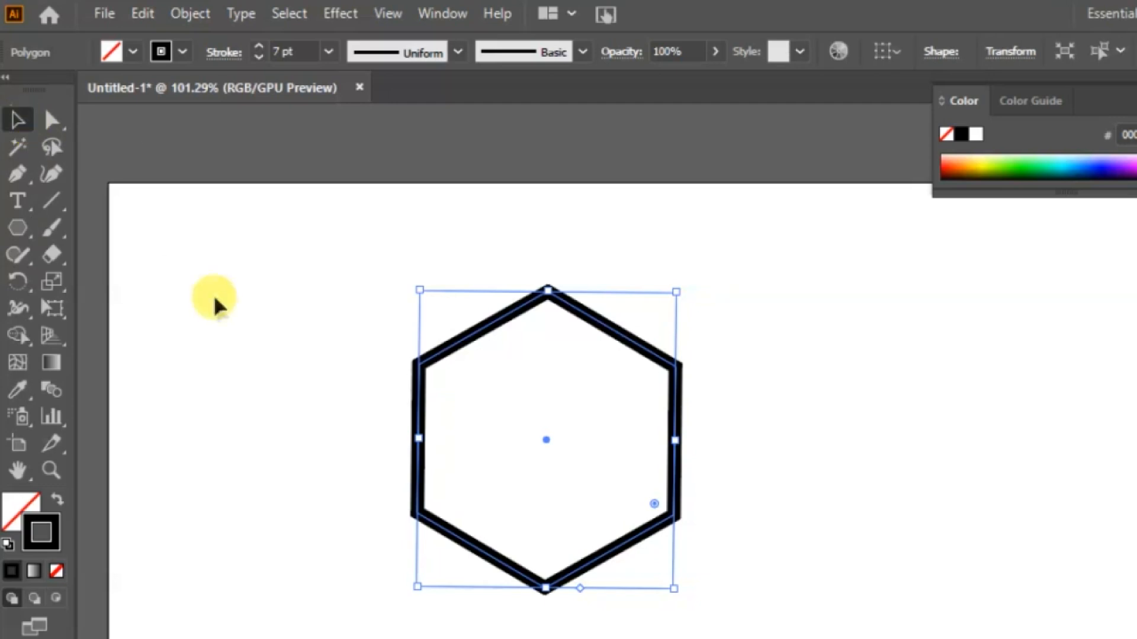
{"action": "left_click", "coordinate": [213, 299]}
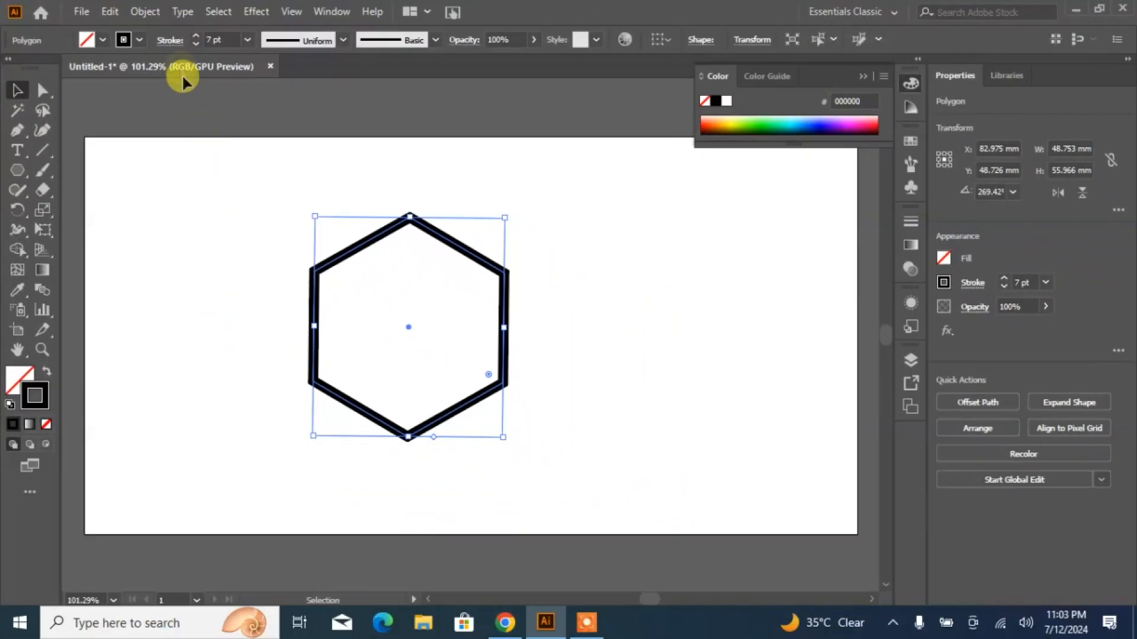
- Expand the hexagon's fill and stroke into outlined shapes
{"action": "left_click", "coordinate": [186, 13]}
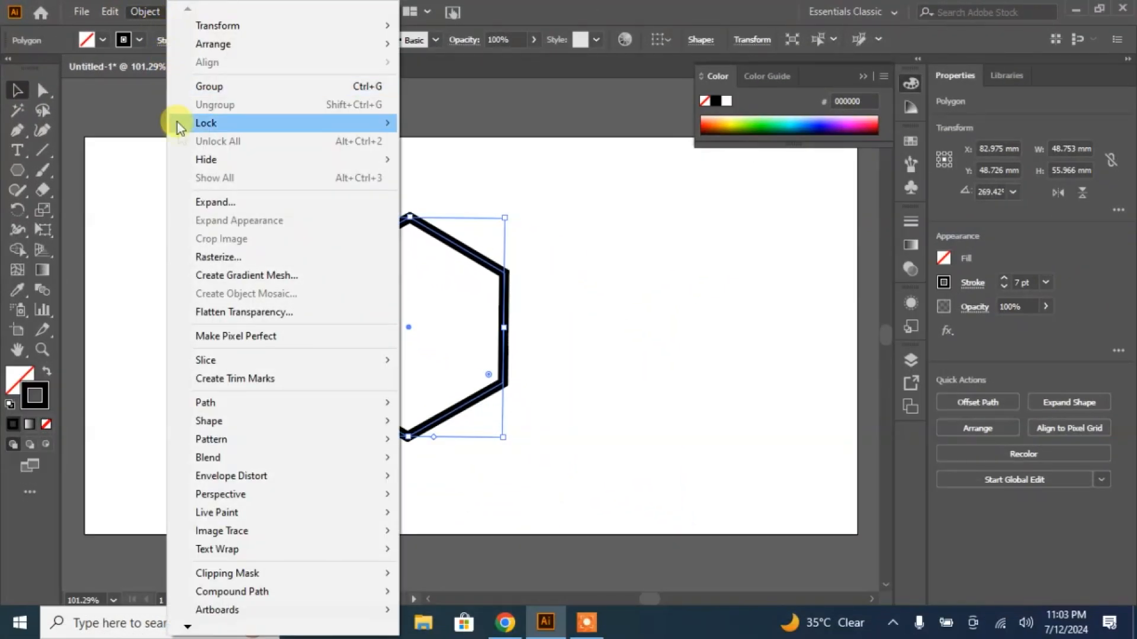
{"action": "left_click", "coordinate": [200, 203]}
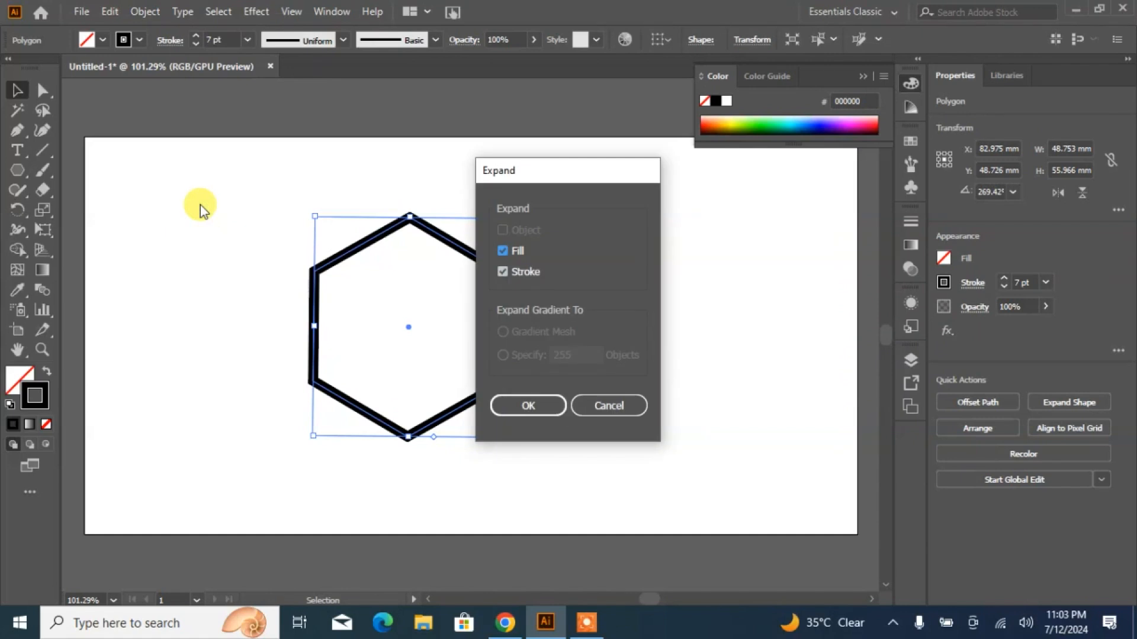
{"action": "left_click", "coordinate": [531, 407]}
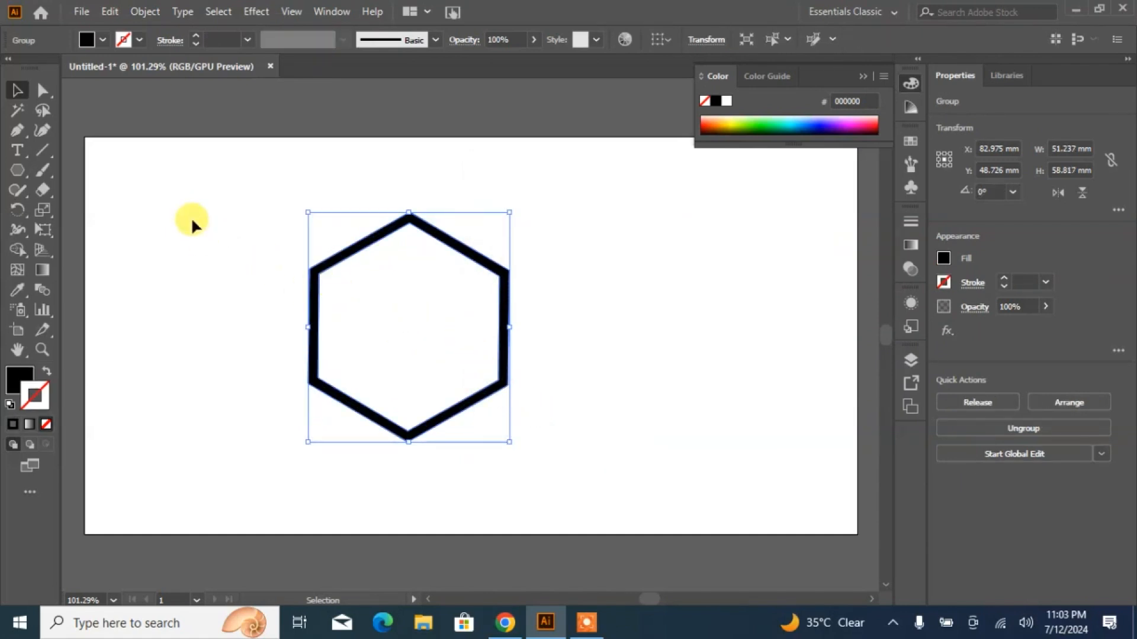
- Delete the hexagon's outer top anchor, then draw a closed Pen triangle about 25 by 21 mm from the apex to the upper-left corner and centre line
{"action": "left_click", "coordinate": [17, 131]}
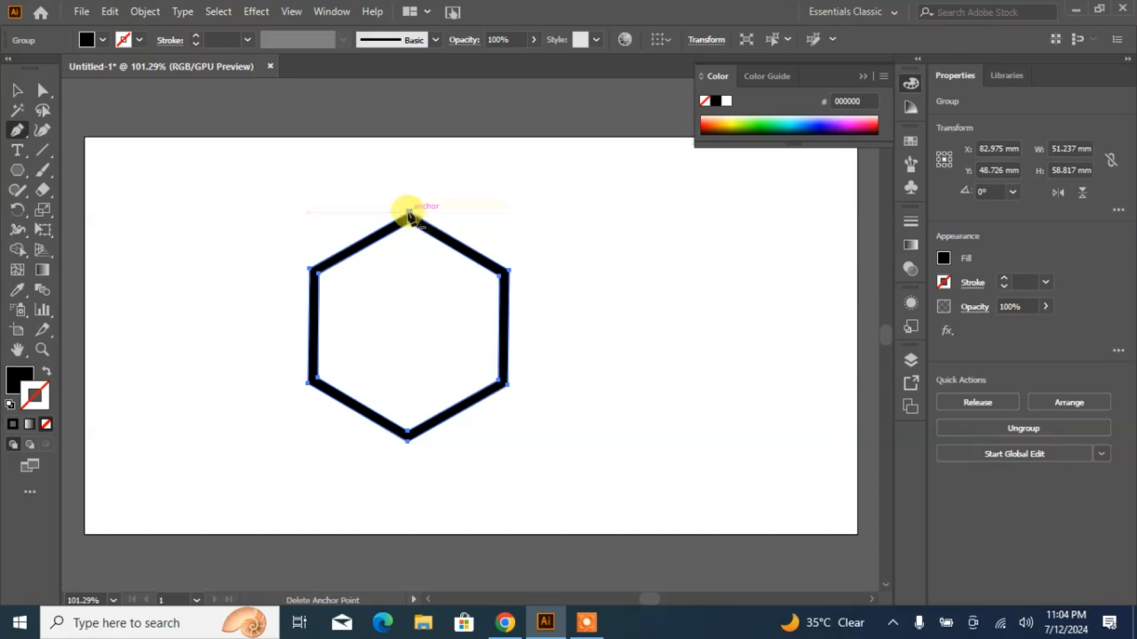
{"action": "left_click", "coordinate": [408, 216]}
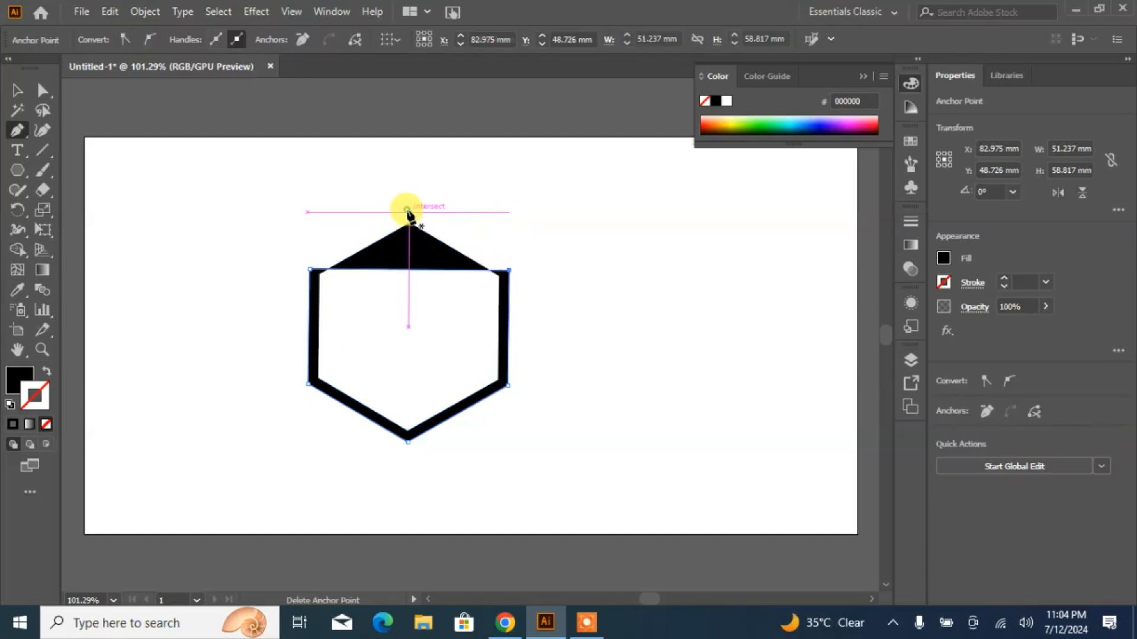
{"action": "left_click", "coordinate": [408, 210]}
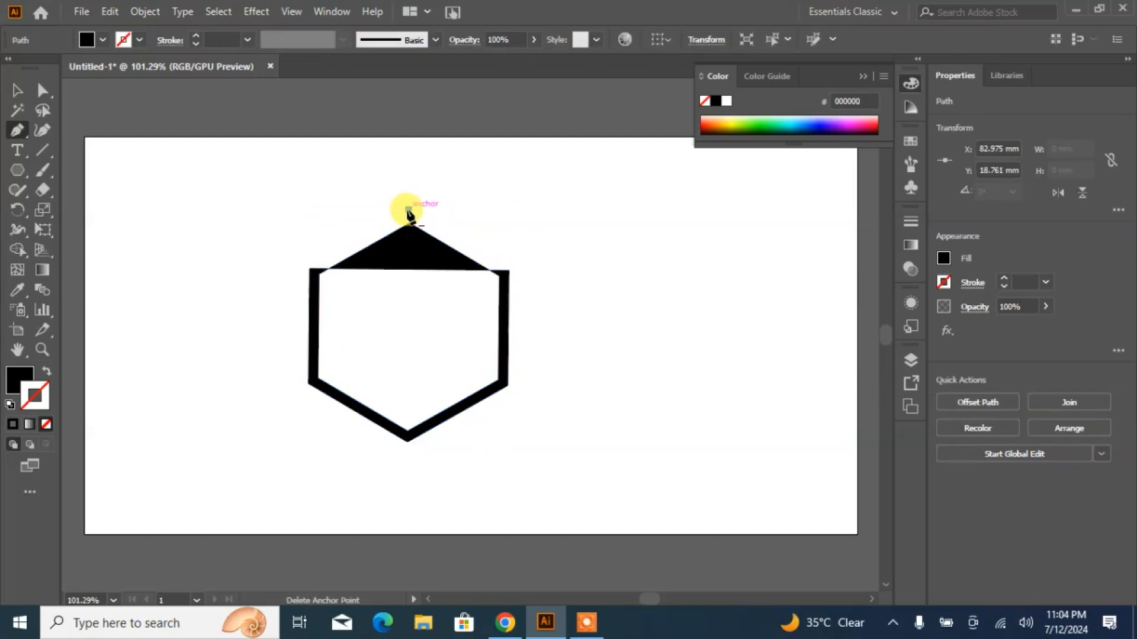
{"action": "left_click", "coordinate": [310, 270]}
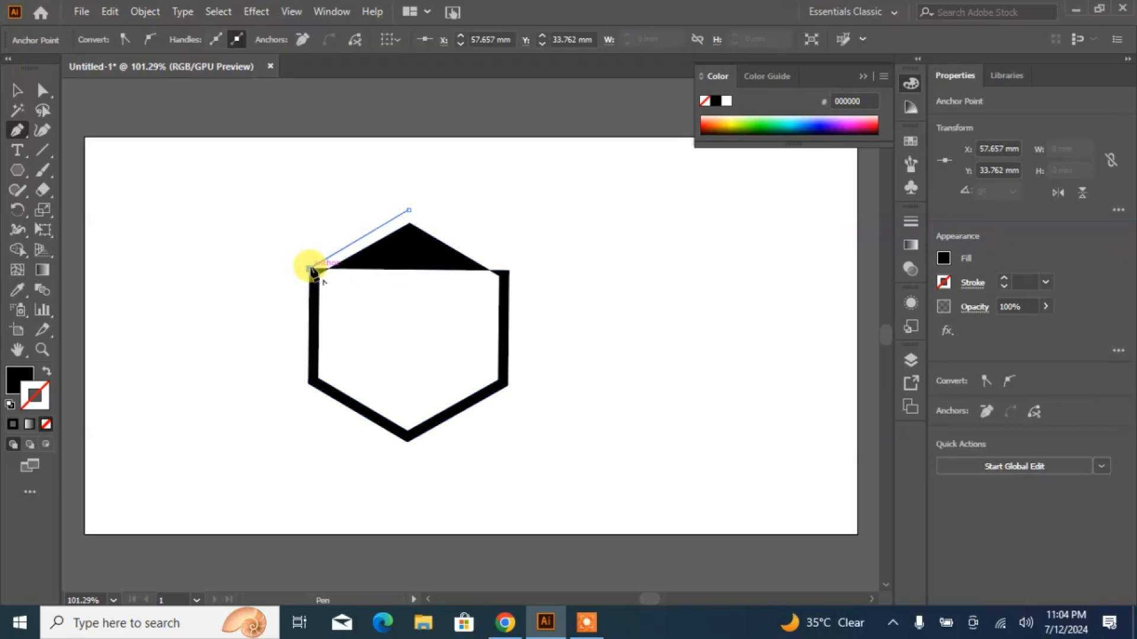
{"action": "left_click", "coordinate": [408, 292]}
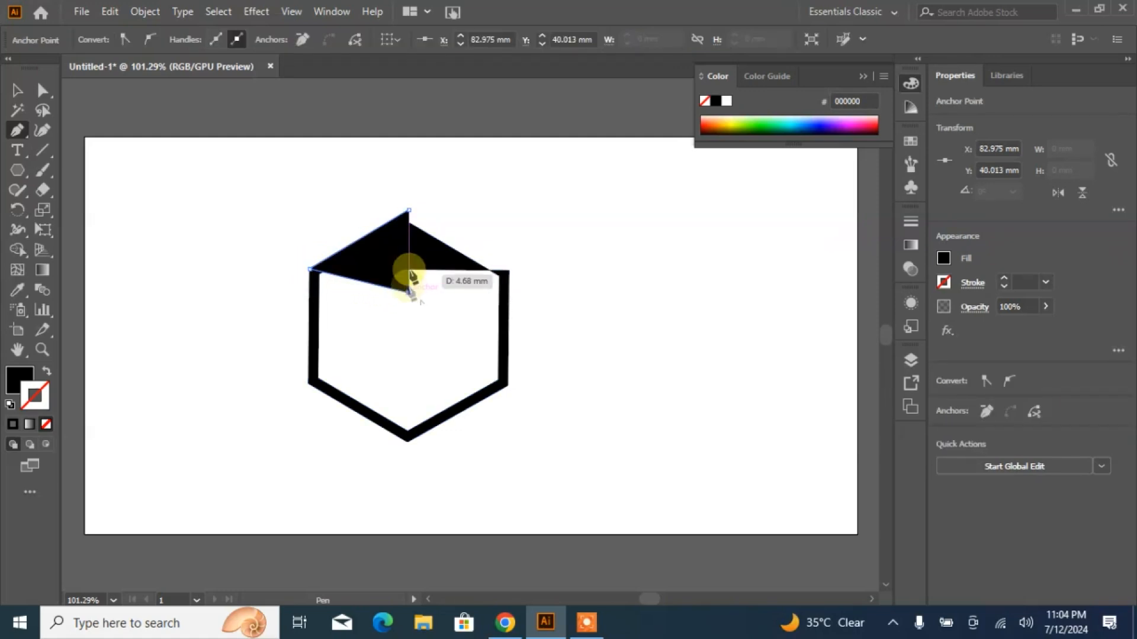
{"action": "left_click", "coordinate": [408, 211]}
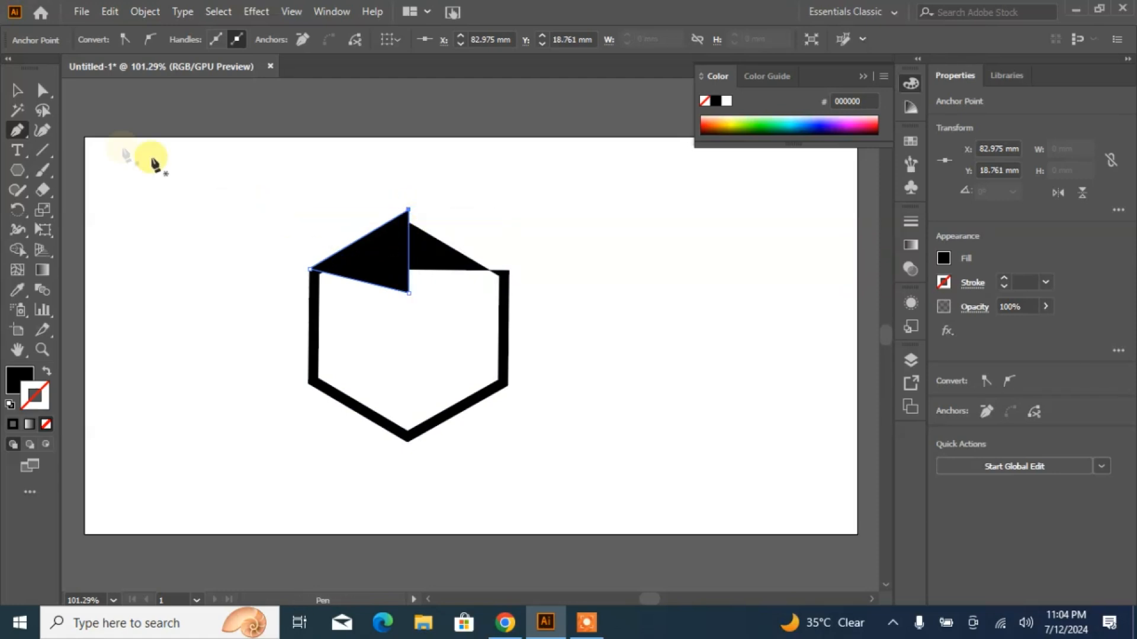
- Reflect a copy of the triangle across the vertical axis and place it against the original to form a diamond
{"action": "left_click", "coordinate": [16, 92]}
{"action": "right_click", "coordinate": [358, 253]}
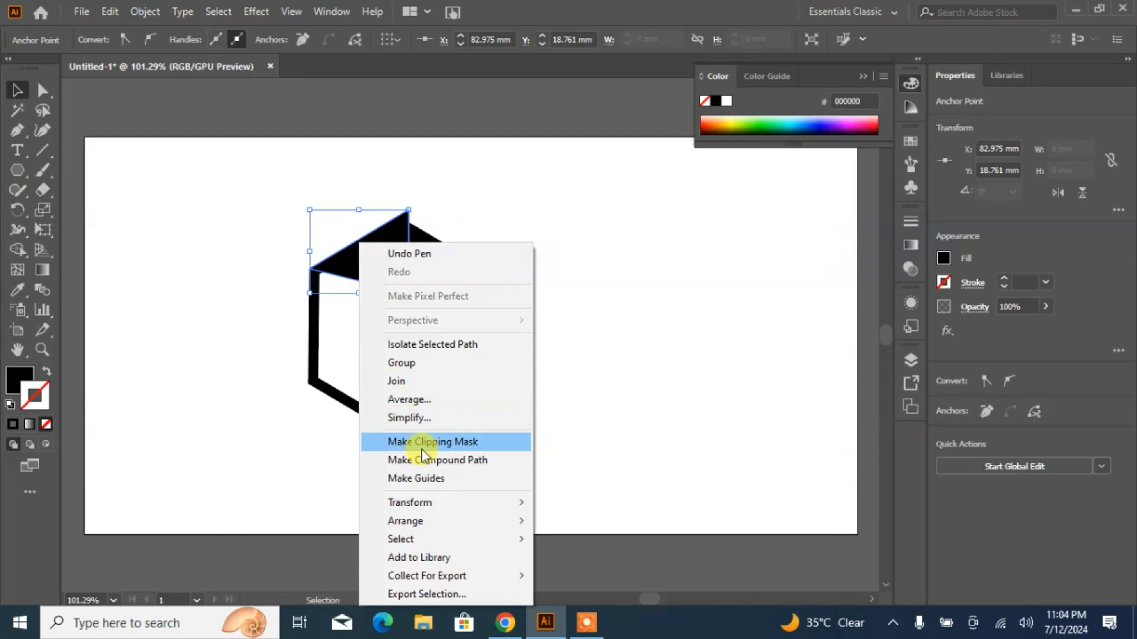
{"action": "mouse_move", "coordinate": [410, 506]}
{"action": "left_click", "coordinate": [591, 419]}
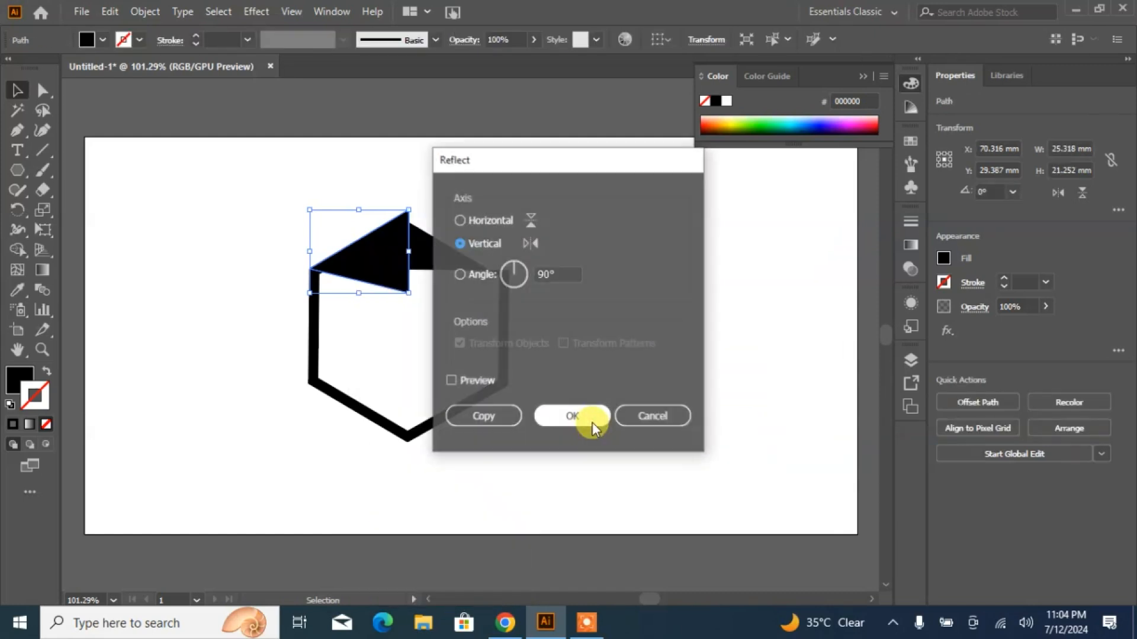
{"action": "left_click", "coordinate": [460, 380]}
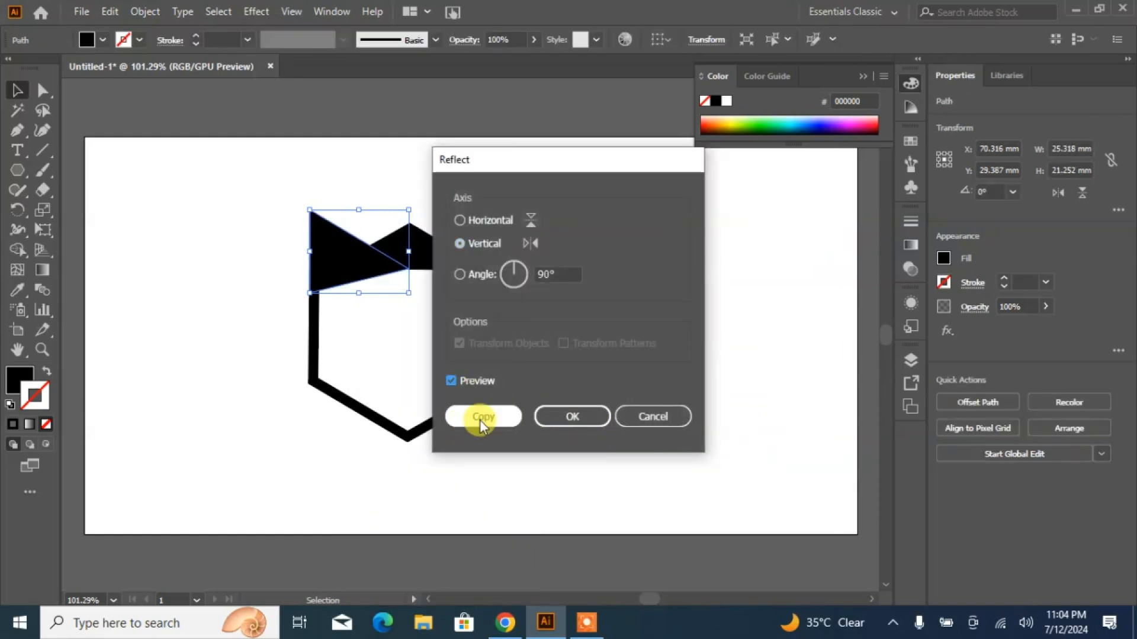
{"action": "left_click", "coordinate": [474, 417]}
{"action": "left_click_drag", "start_coordinate": [330, 261], "coordinate": [431, 270]}
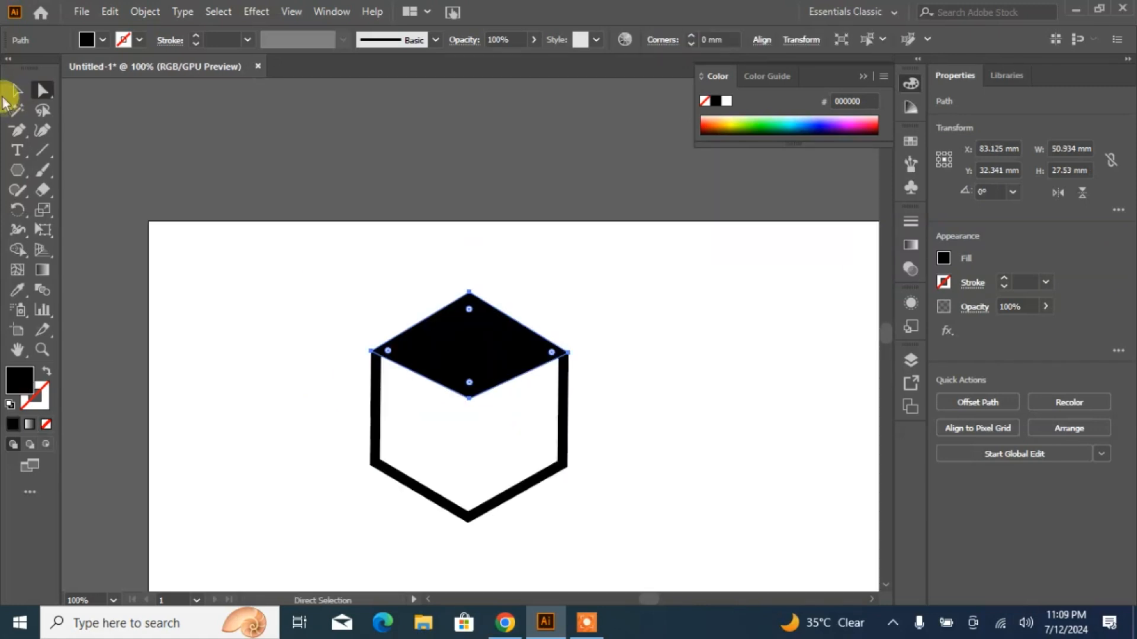
- Offset the black diamond's path by 3 mm with miter joins
{"action": "left_click", "coordinate": [17, 91]}
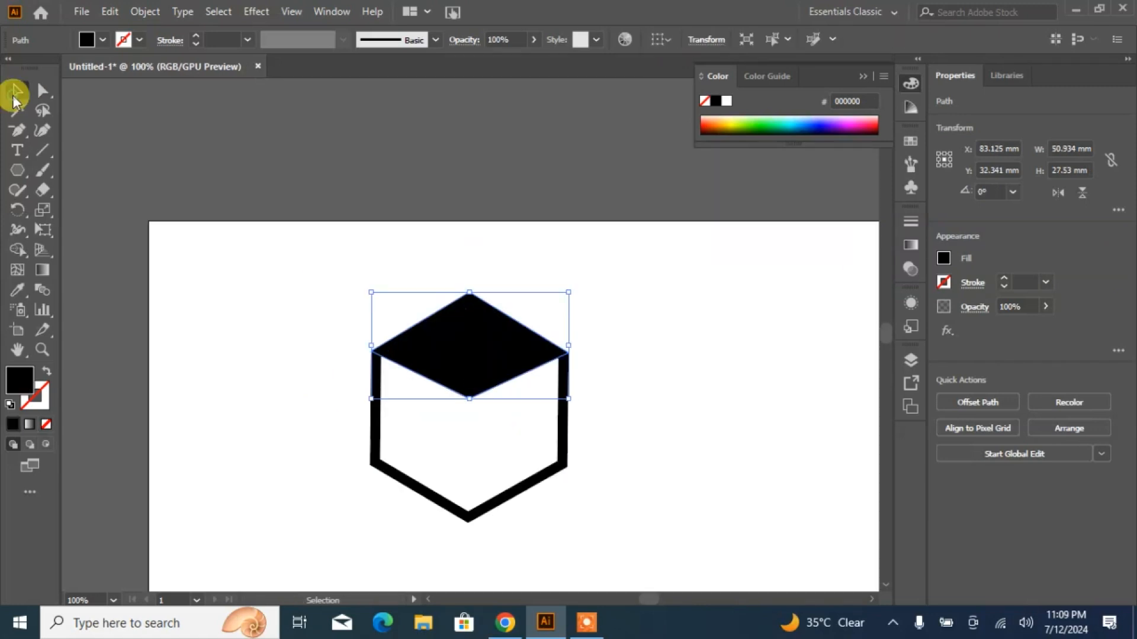
{"action": "left_click", "coordinate": [971, 404]}
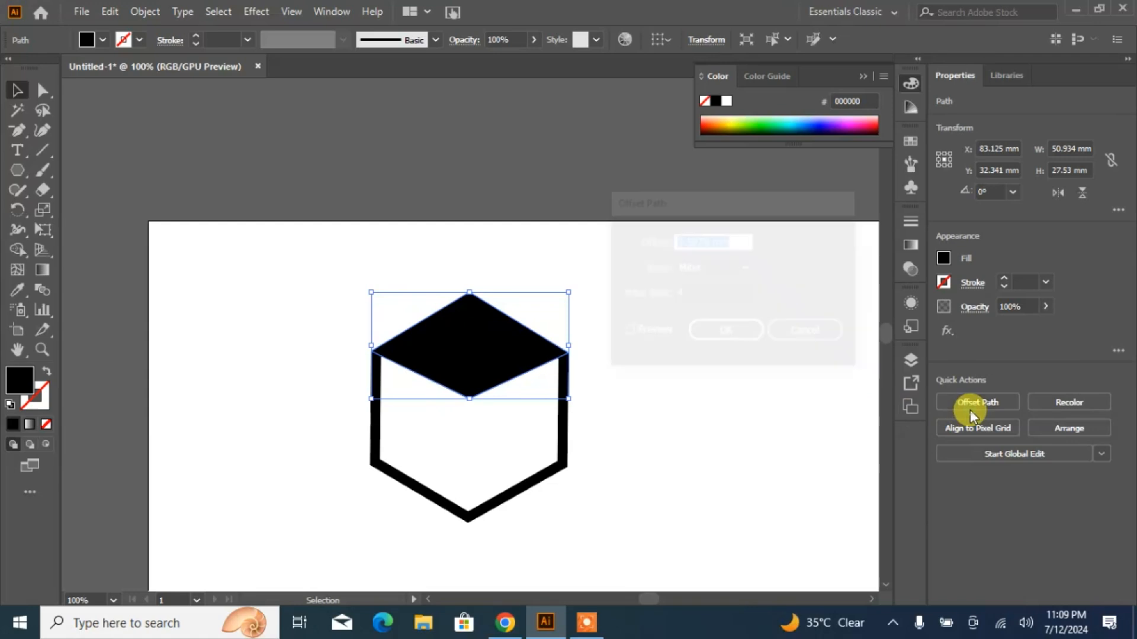
{"action": "left_click", "coordinate": [628, 330]}
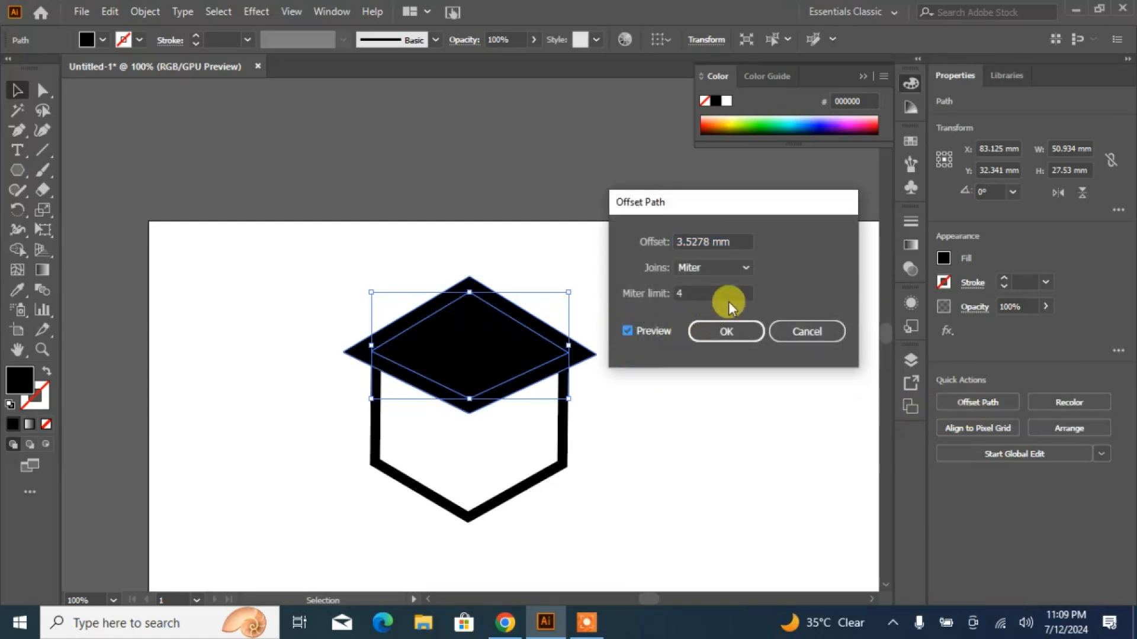
{"action": "left_click", "coordinate": [719, 242]}
{"action": "type", "text": "3"}
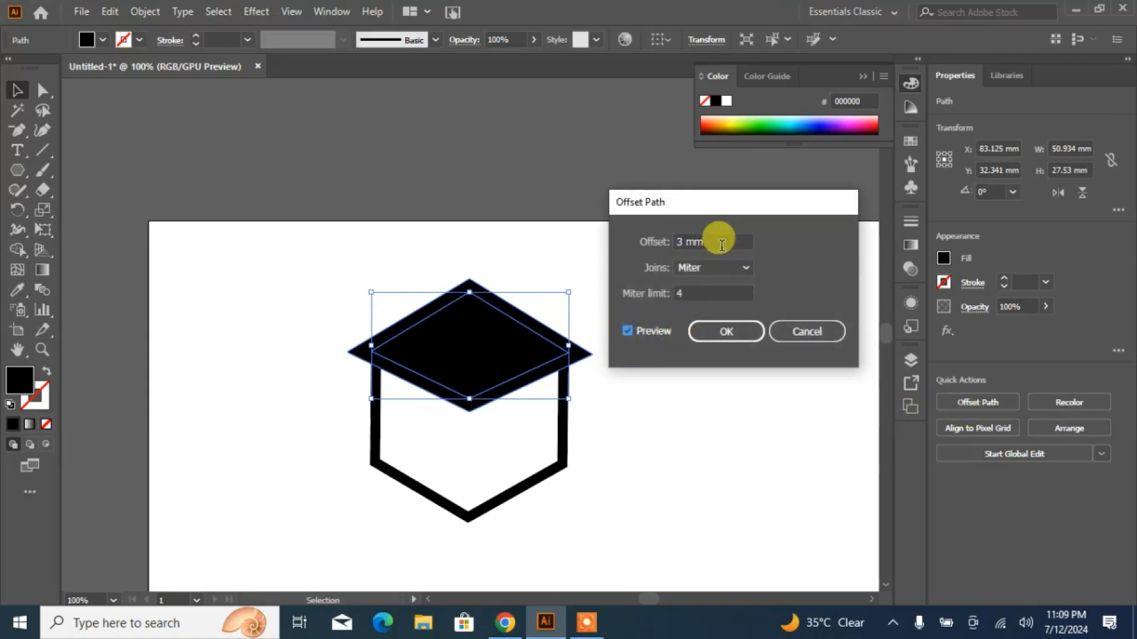
{"action": "left_click", "coordinate": [715, 332]}
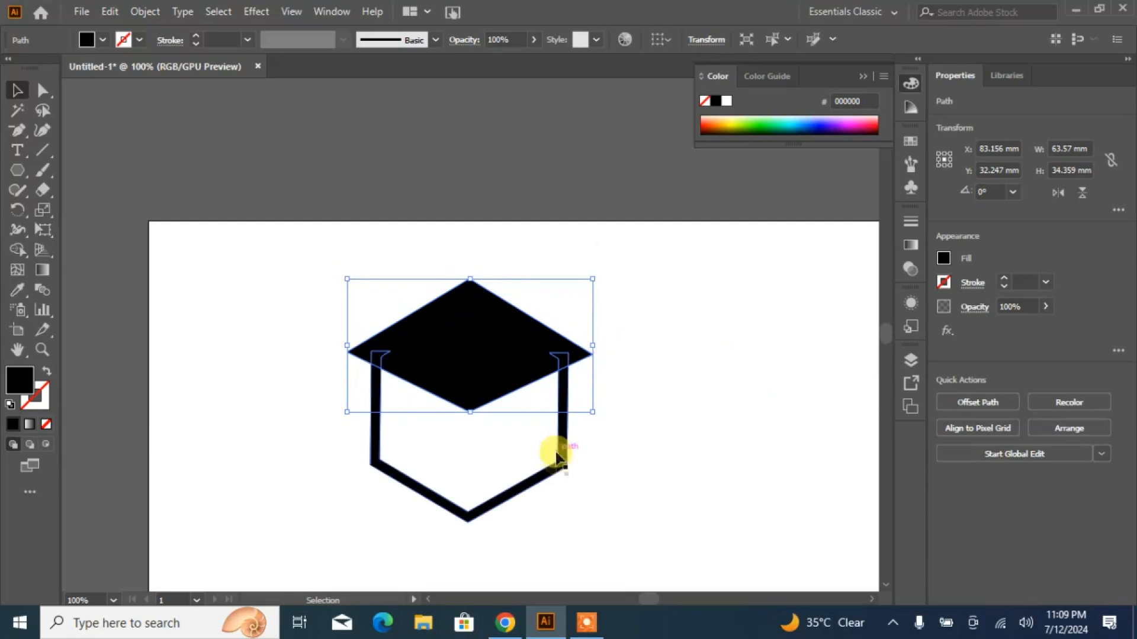
- Use Shape Builder on the offset diamond and hexagon frame to cut away their overlap, leaving a gap around the original diamond
{"action": "left_click", "coordinate": [559, 468], "text": "shift"}
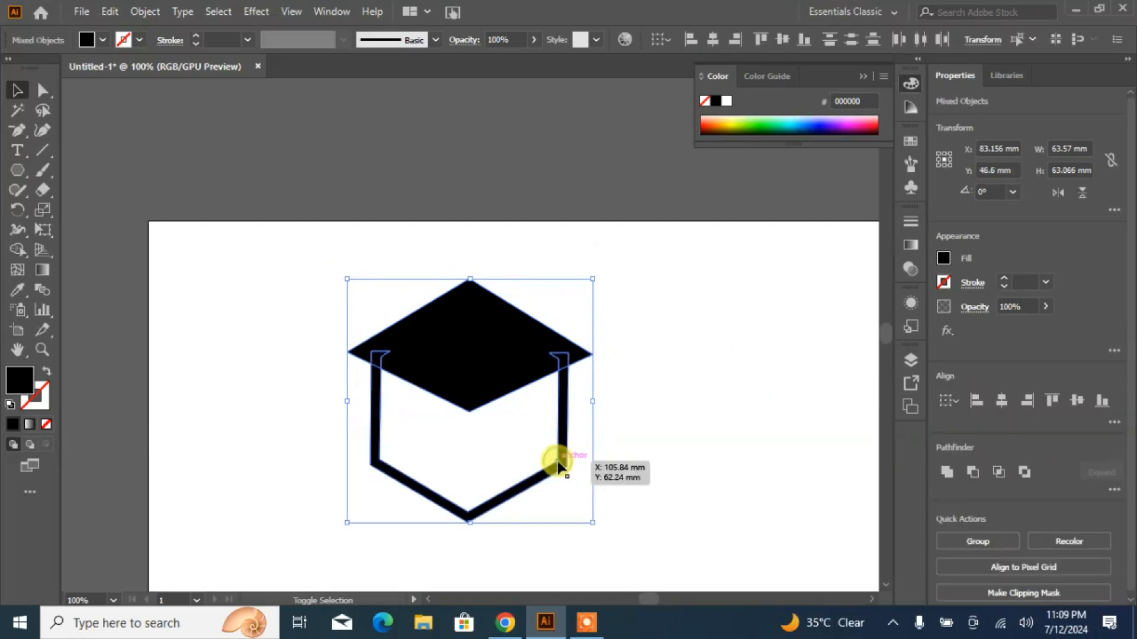
{"action": "left_click", "coordinate": [19, 253]}
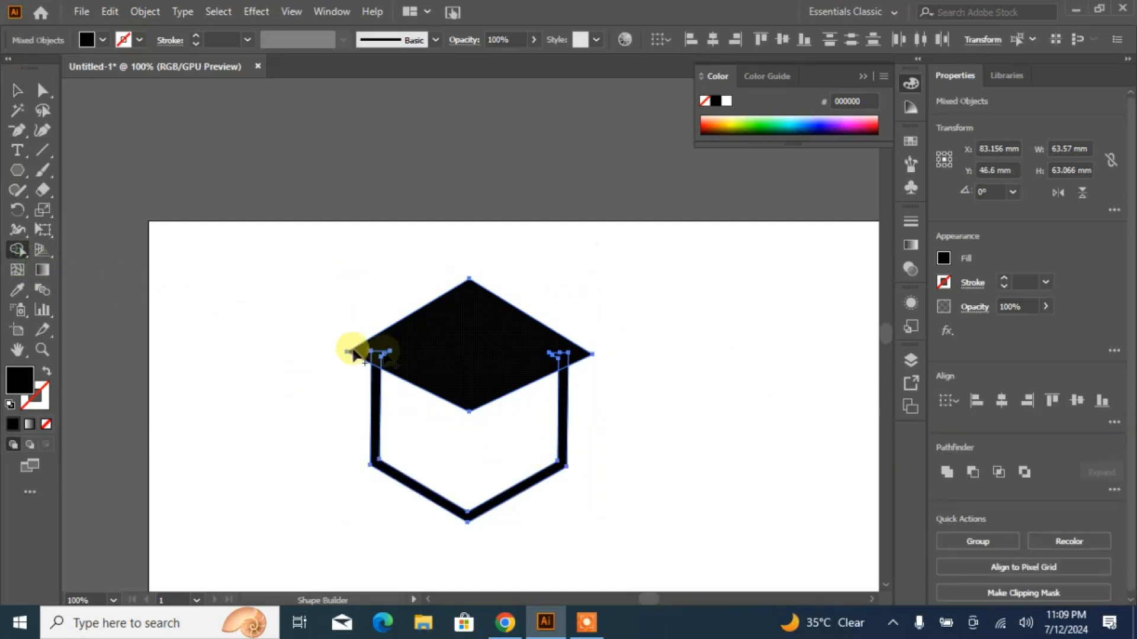
{"action": "mouse_move", "coordinate": [374, 356]}
{"action": "left_mouse_down"}
{"action": "mouse_move", "coordinate": [564, 359]}
{"action": "mouse_move", "coordinate": [482, 360]}
{"action": "left_mouse_up"}
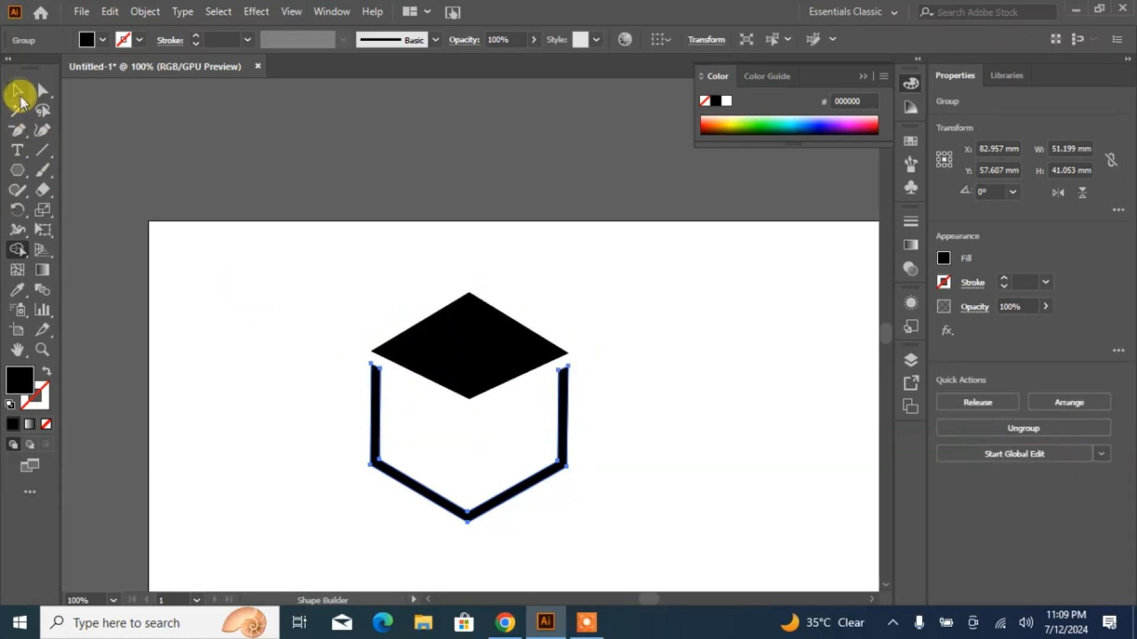
{"action": "left_click", "coordinate": [20, 97]}
{"action": "left_click", "coordinate": [208, 317]}
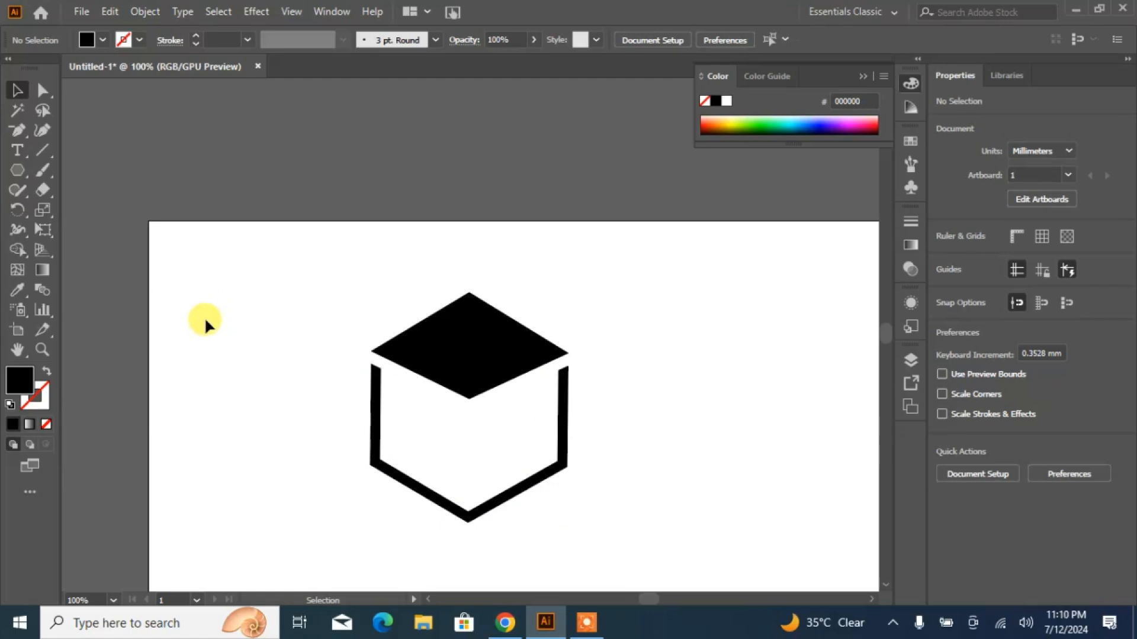
- Draw a black rectangle about 26.5 mm wide and 10.3 mm high over the diamond's lower part
{"action": "left_click_drag", "start_coordinate": [21, 139], "coordinate": [57, 172]}
{"action": "left_click_drag", "start_coordinate": [417, 374], "coordinate": [520, 412]}
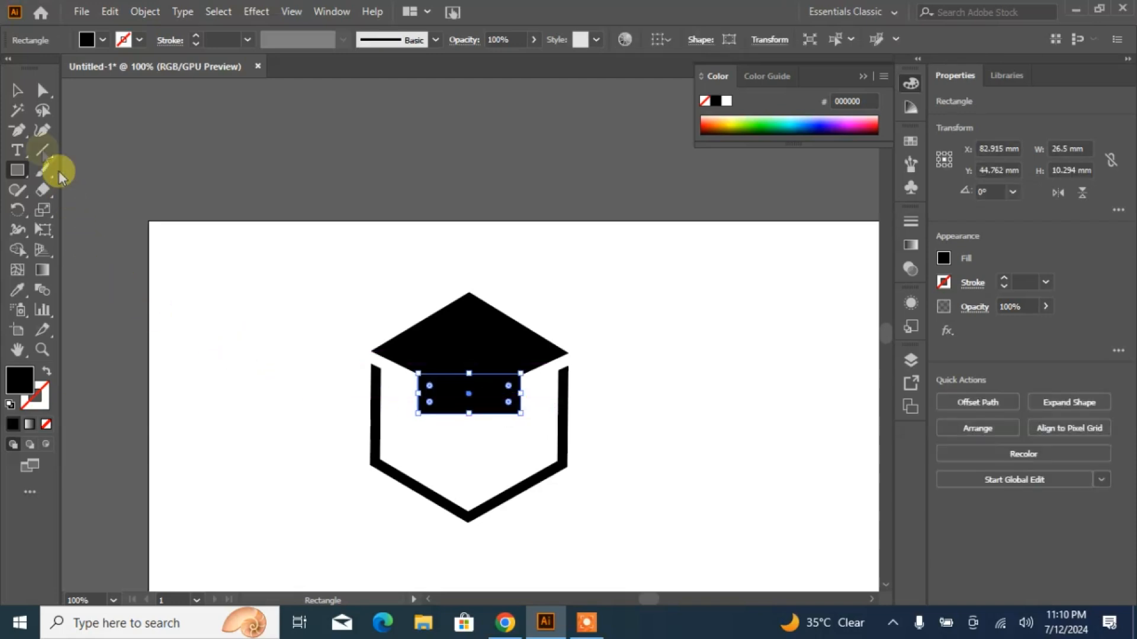
{"action": "left_click", "coordinate": [17, 91]}
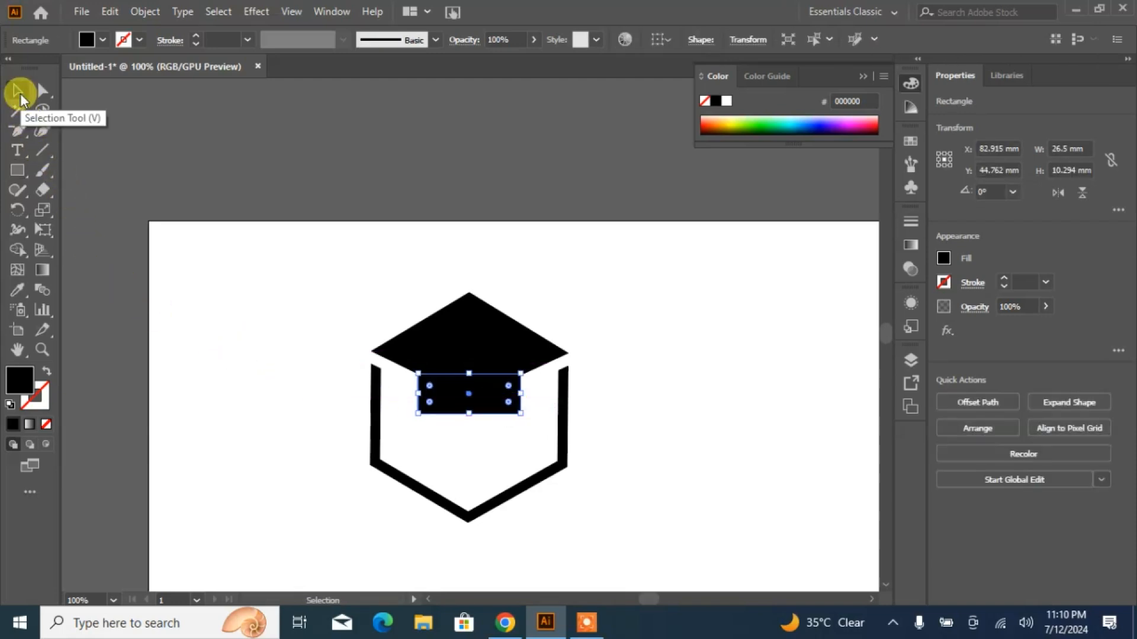
{"action": "left_click", "coordinate": [313, 190]}
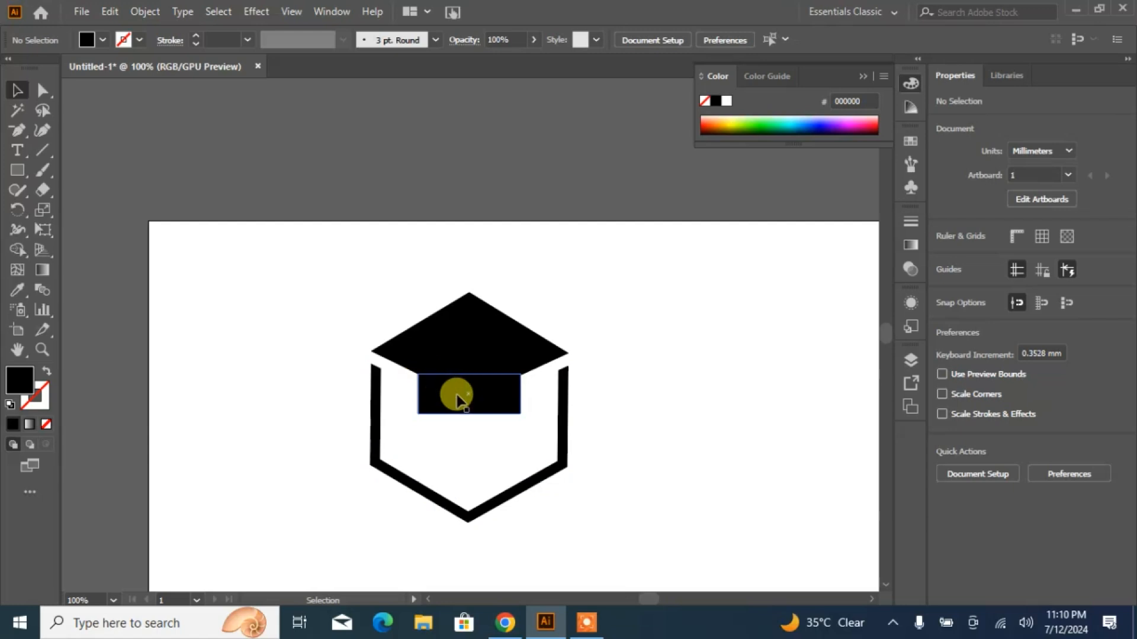
- Draw a black rounded rectangle about 16.6 mm wide and 6.7 mm high at the lower edge of the cap shape
{"action": "left_click", "coordinate": [487, 338]}
{"action": "mouse_move", "coordinate": [435, 395]}
{"action": "left_mouse_down"}
{"action": "mouse_move", "coordinate": [441, 411]}
{"action": "mouse_move", "coordinate": [501, 410]}
{"action": "mouse_move", "coordinate": [467, 421]}
{"action": "left_mouse_up"}
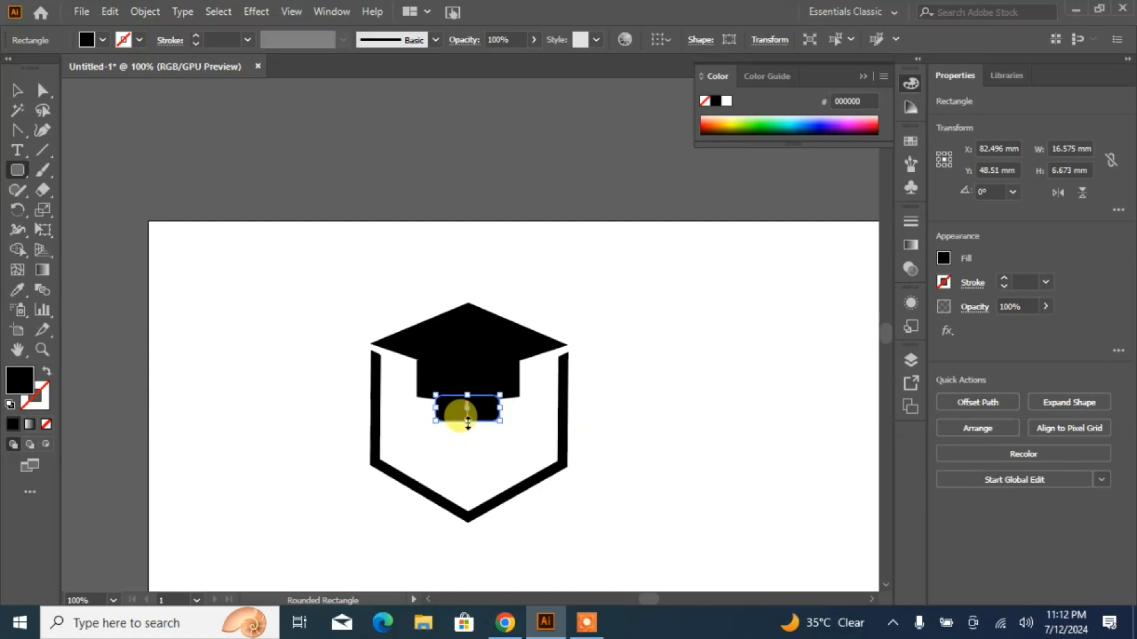
{"action": "left_click", "coordinate": [17, 97]}
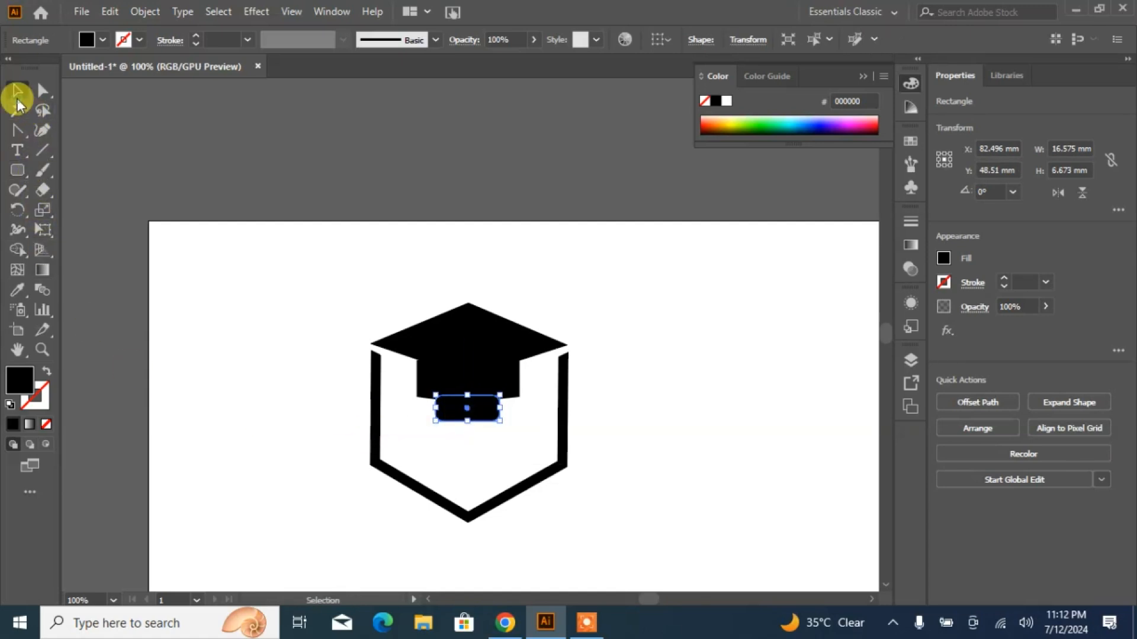
- Draw the left half of a black pen nib with the Pen tool below the rounded rectangle, about 7.1 mm wide and 17 mm high
{"action": "left_click", "coordinate": [217, 337]}
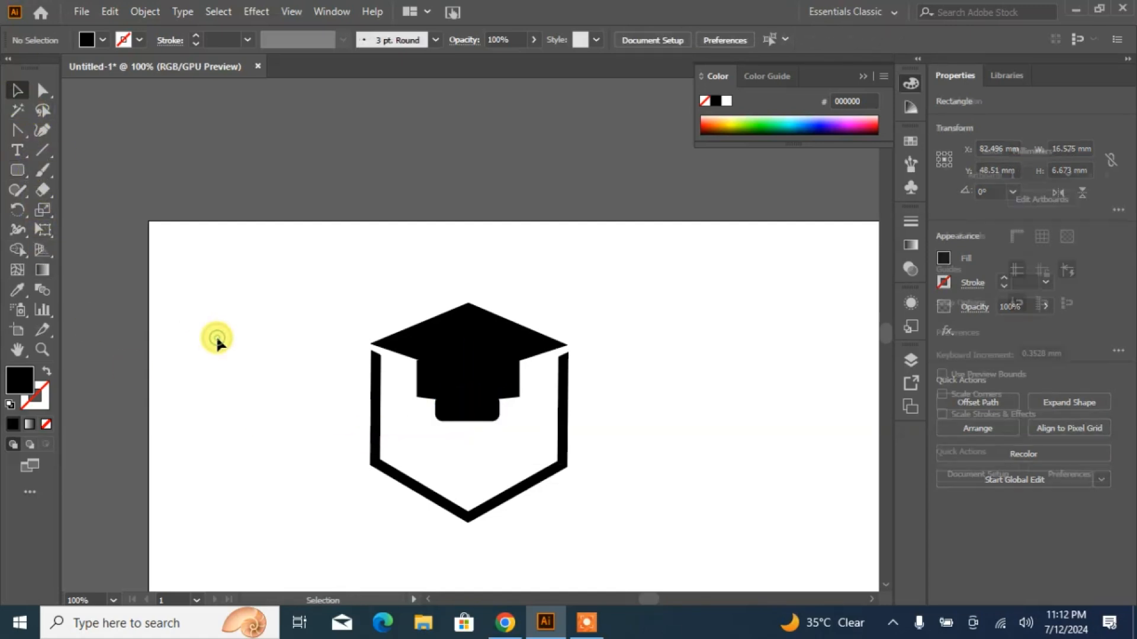
{"action": "left_click", "coordinate": [480, 421]}
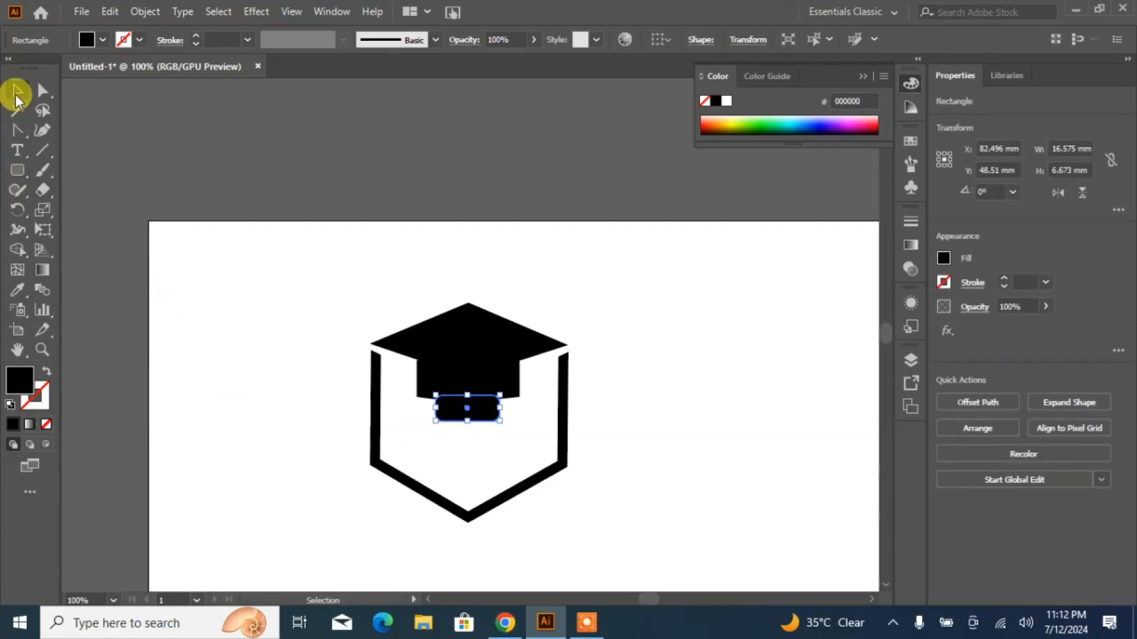
{"action": "left_click_drag", "start_coordinate": [20, 137], "coordinate": [59, 128]}
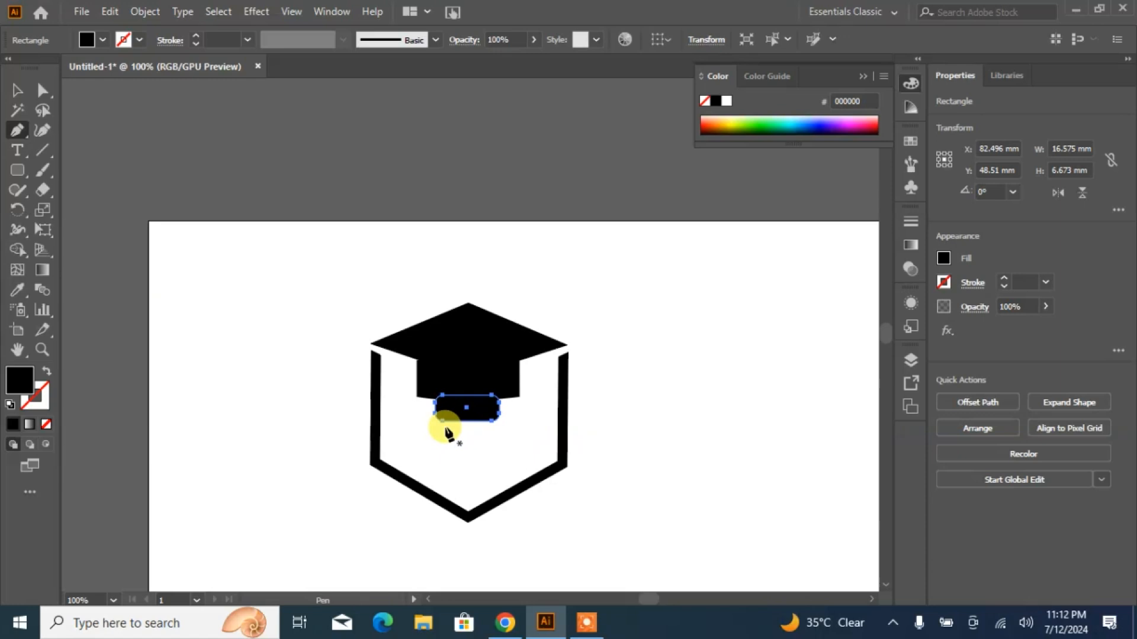
{"action": "left_click_drag", "start_coordinate": [446, 428], "coordinate": [436, 459]}
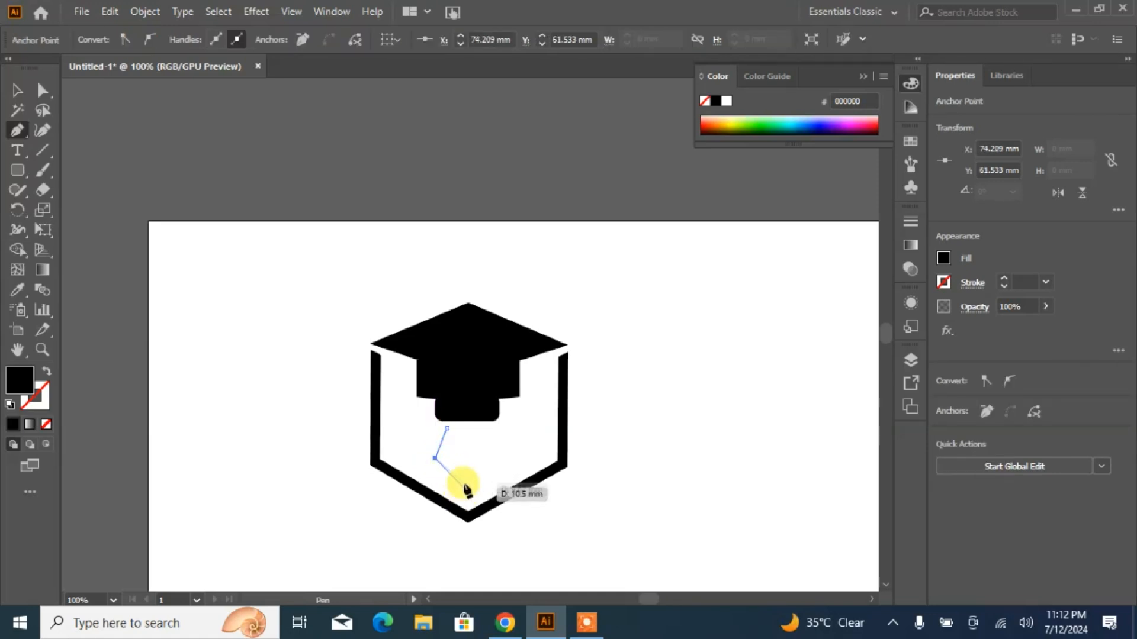
{"action": "left_click_drag", "start_coordinate": [463, 494], "coordinate": [464, 519]}
{"action": "left_click", "coordinate": [463, 494]}
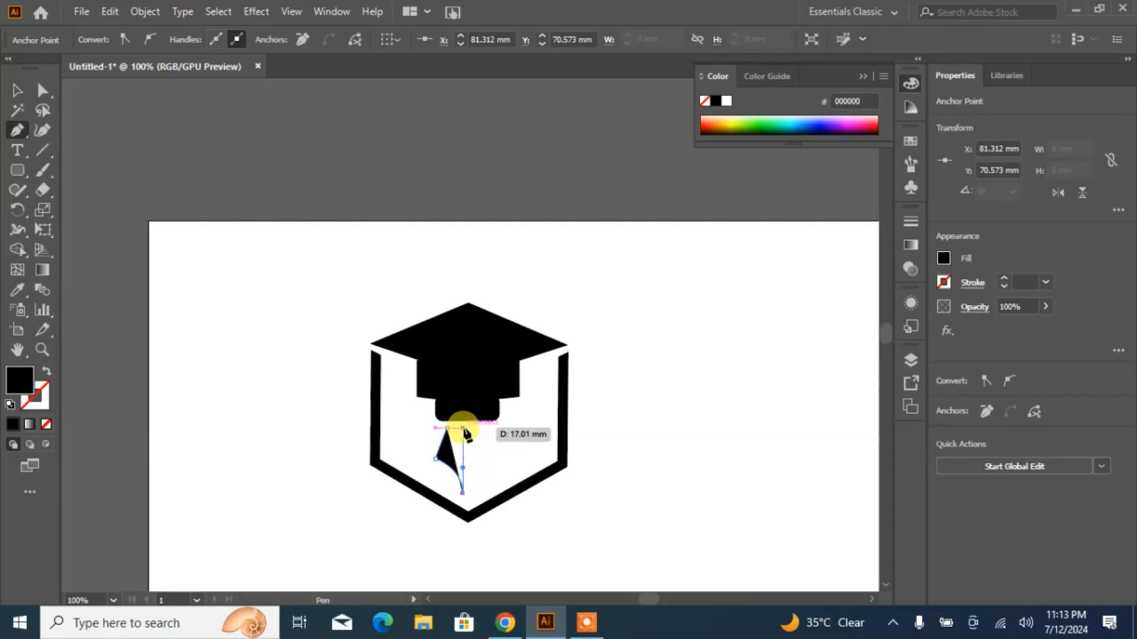
{"action": "left_click_drag", "start_coordinate": [463, 428], "coordinate": [448, 433]}
{"action": "left_click", "coordinate": [17, 91]}
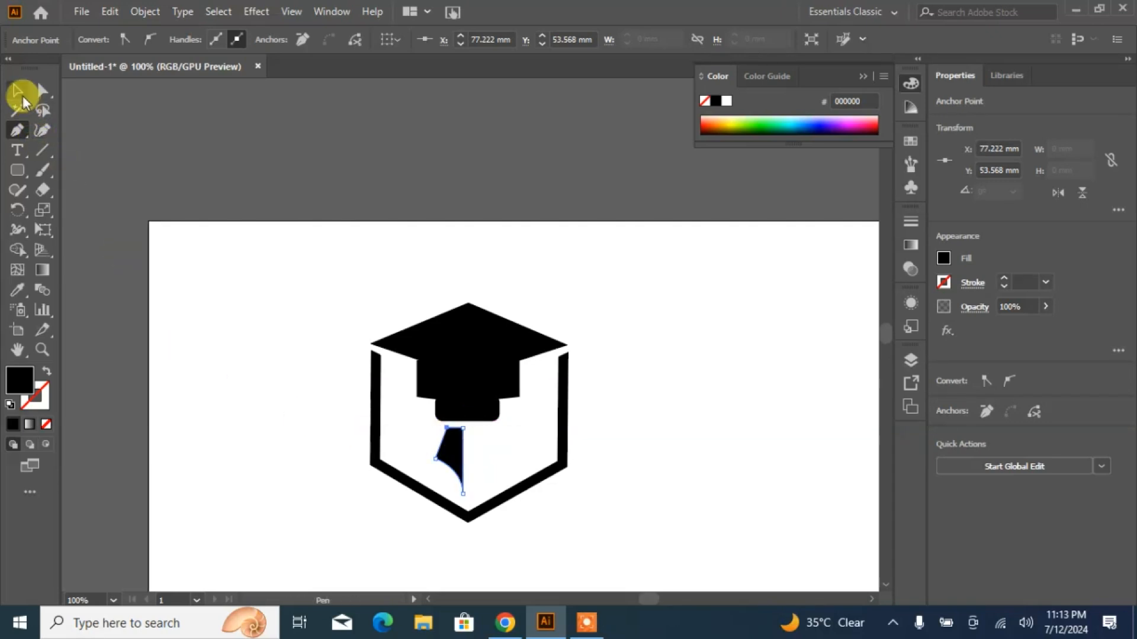
{"action": "left_click", "coordinate": [224, 362]}
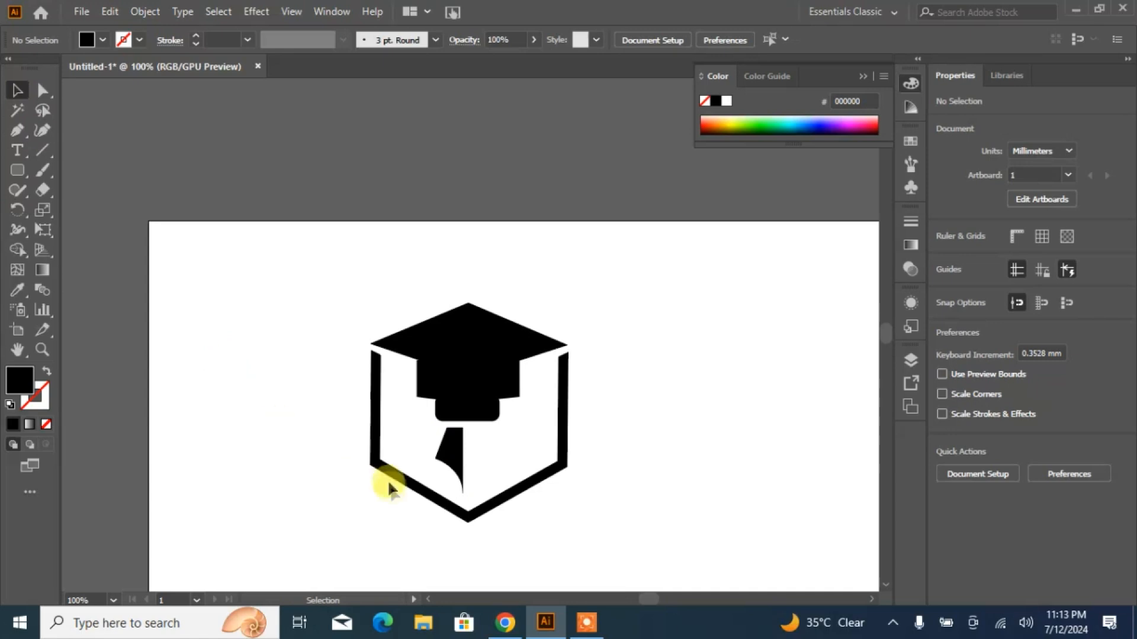
- Reflect a copy of the half nib across the vertical axis and nudge it right, leaving a thin slit between the two halves
{"action": "left_click", "coordinate": [452, 461]}
{"action": "right_click", "coordinate": [450, 455]}
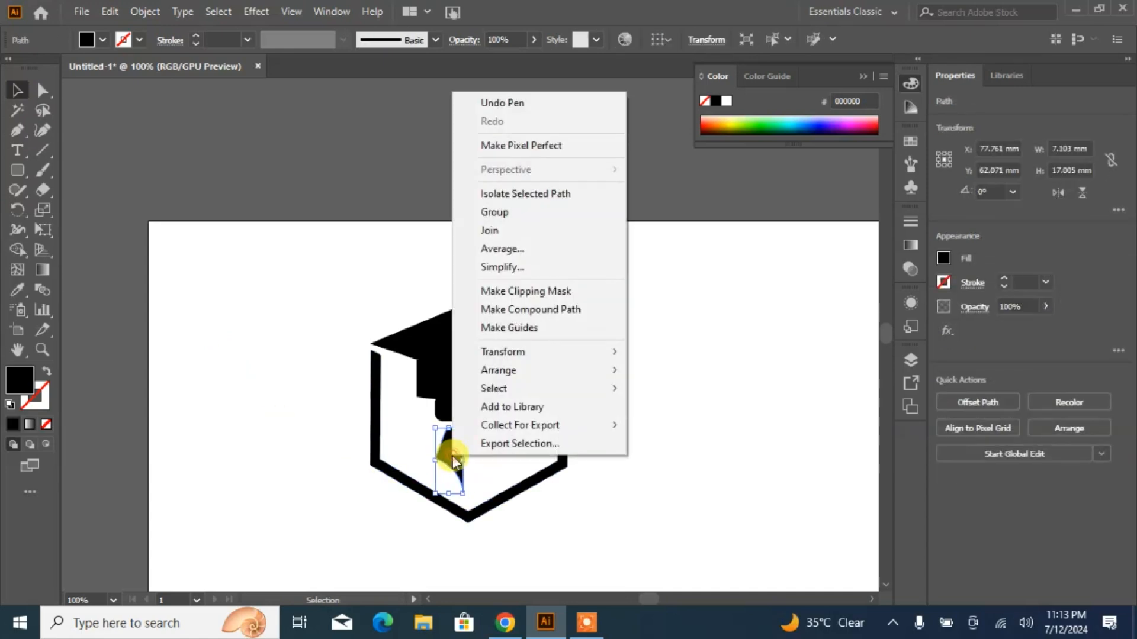
{"action": "mouse_move", "coordinate": [498, 354]}
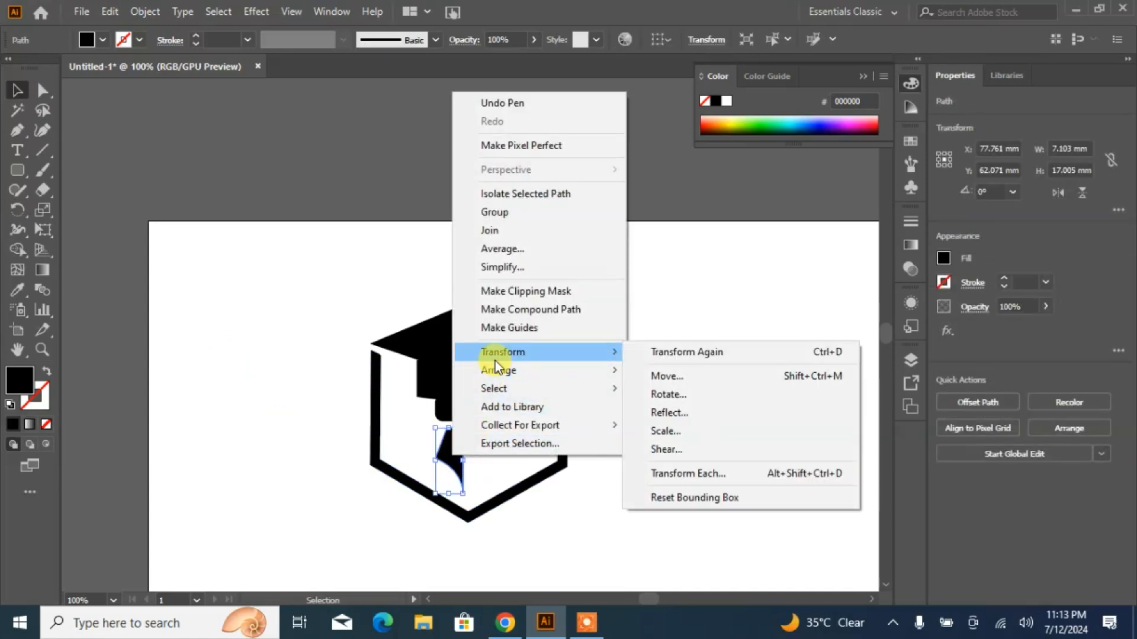
{"action": "left_click", "coordinate": [690, 416]}
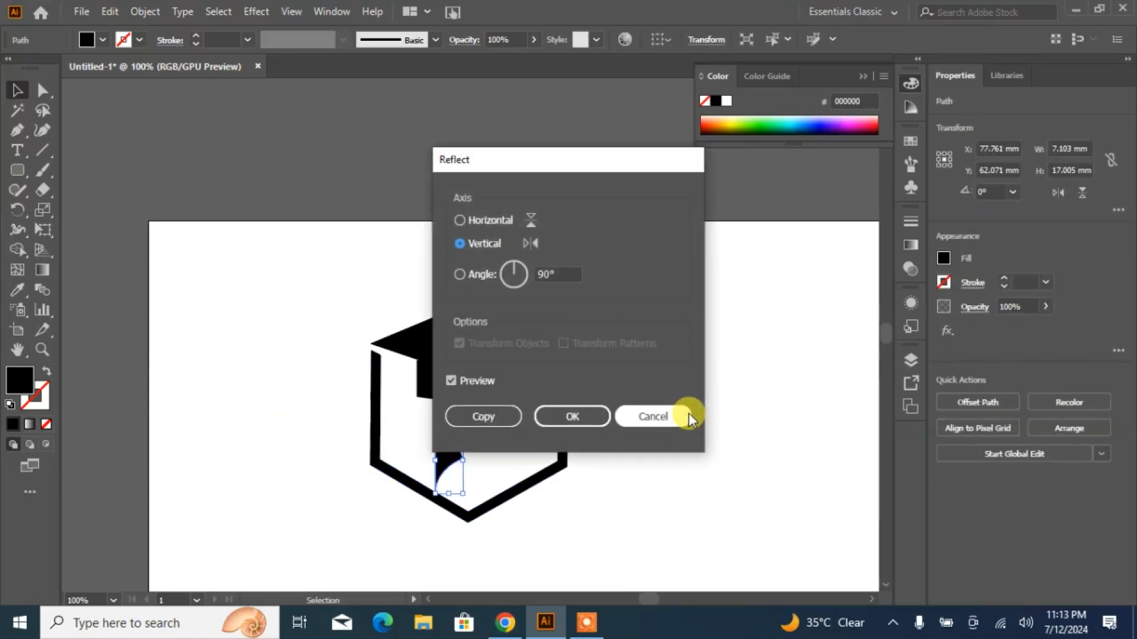
{"action": "left_click", "coordinate": [506, 417]}
{"action": "key", "text": "Right"}
{"action": "key", "text": "Right"}
{"action": "key", "text": "Right"}
{"action": "key", "text": "Right"}
{"action": "key", "text": "Right"}
{"action": "key", "text": "Right"}
{"action": "key", "text": "Right"}
{"action": "key", "text": "Right"}
{"action": "key", "text": "Right"}
{"action": "key", "text": "Right"}
{"action": "key", "text": "Right"}
{"action": "key", "text": "Right"}
{"action": "key", "text": "Right"}
{"action": "key", "text": "Right"}
{"action": "key", "text": "Right"}
{"action": "key", "text": "Right"}
{"action": "key", "text": "Right"}
{"action": "key", "text": "Right"}
{"action": "key", "text": "Right"}
{"action": "key", "text": "Right"}
{"action": "key", "text": "Right"}
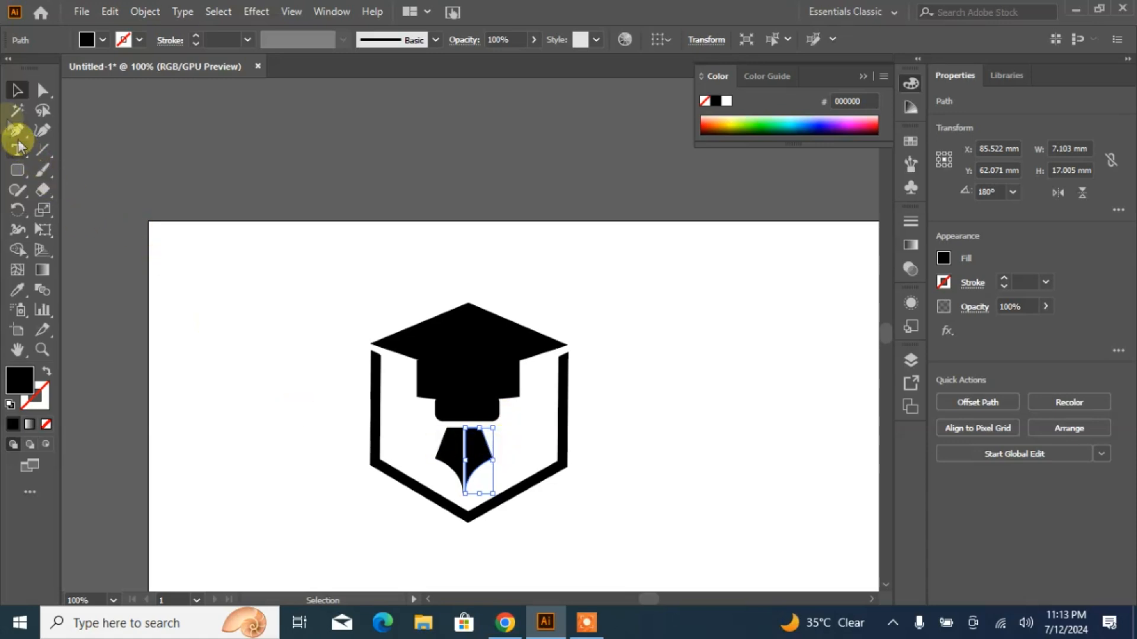
{"action": "left_click", "coordinate": [302, 426]}
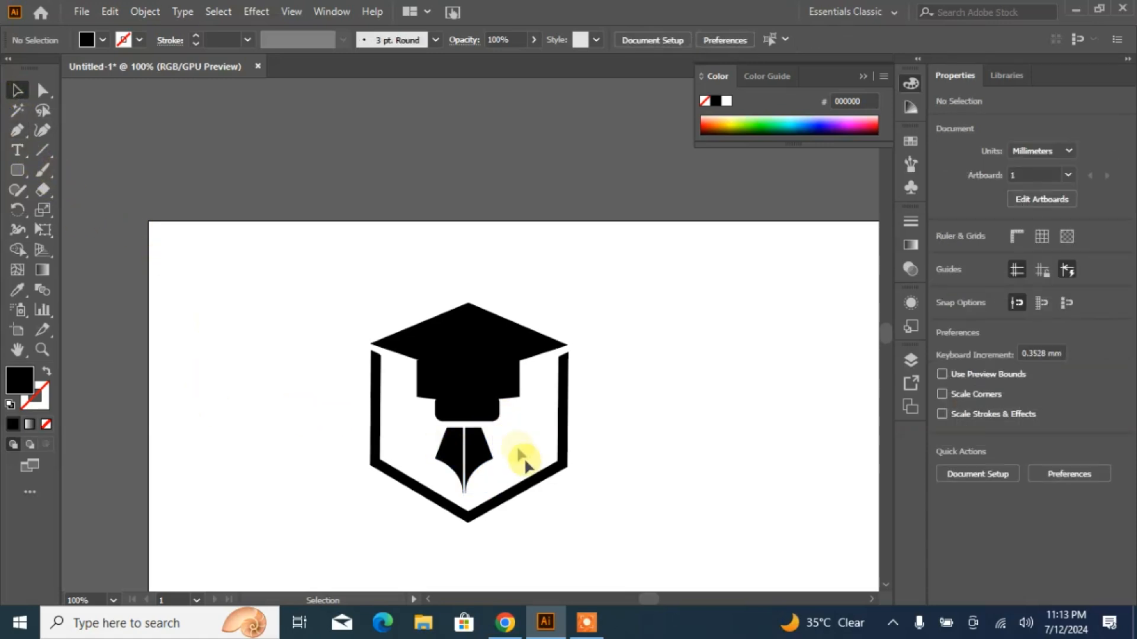
- Move both nib halves together so they are centred under the rounded rectangle
{"action": "left_click_drag", "start_coordinate": [511, 442], "coordinate": [432, 456]}
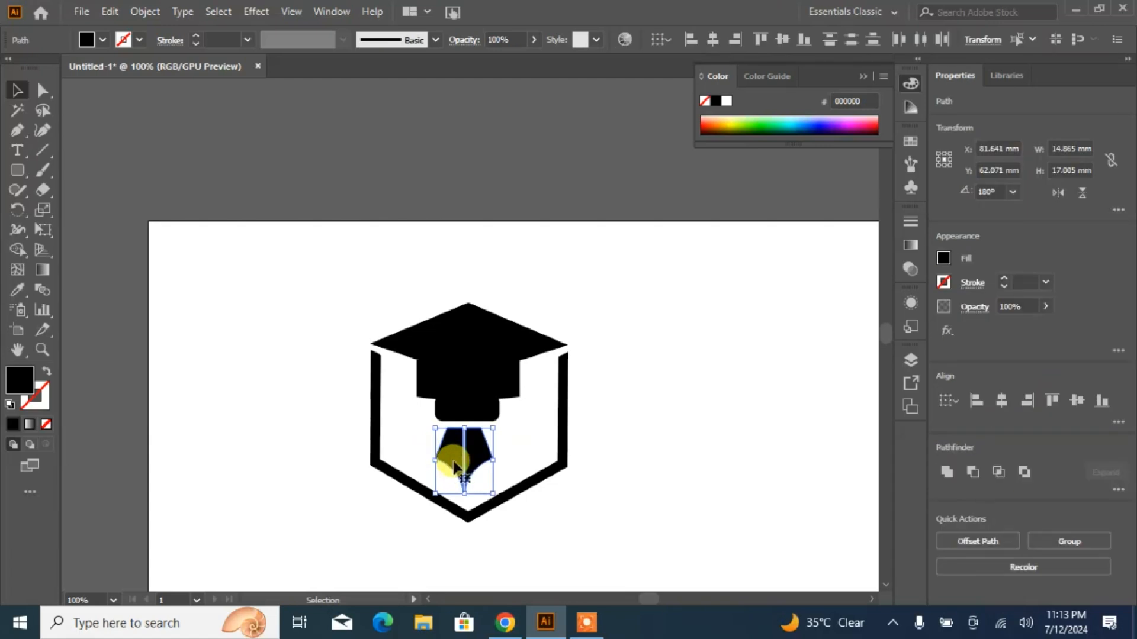
{"action": "left_click_drag", "start_coordinate": [449, 459], "coordinate": [467, 495]}
{"action": "left_click", "coordinate": [603, 479]}
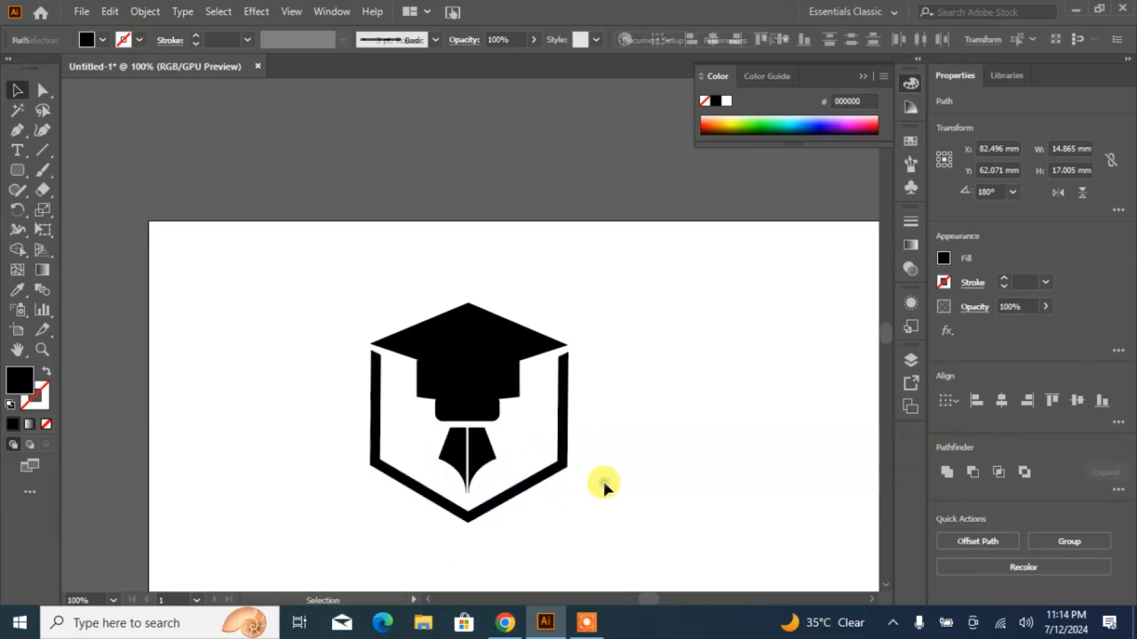
- Narrow the rounded rectangle and nib together to about 10.8 mm wide and shift them slightly down beneath the cap
{"action": "left_click", "coordinate": [460, 417]}
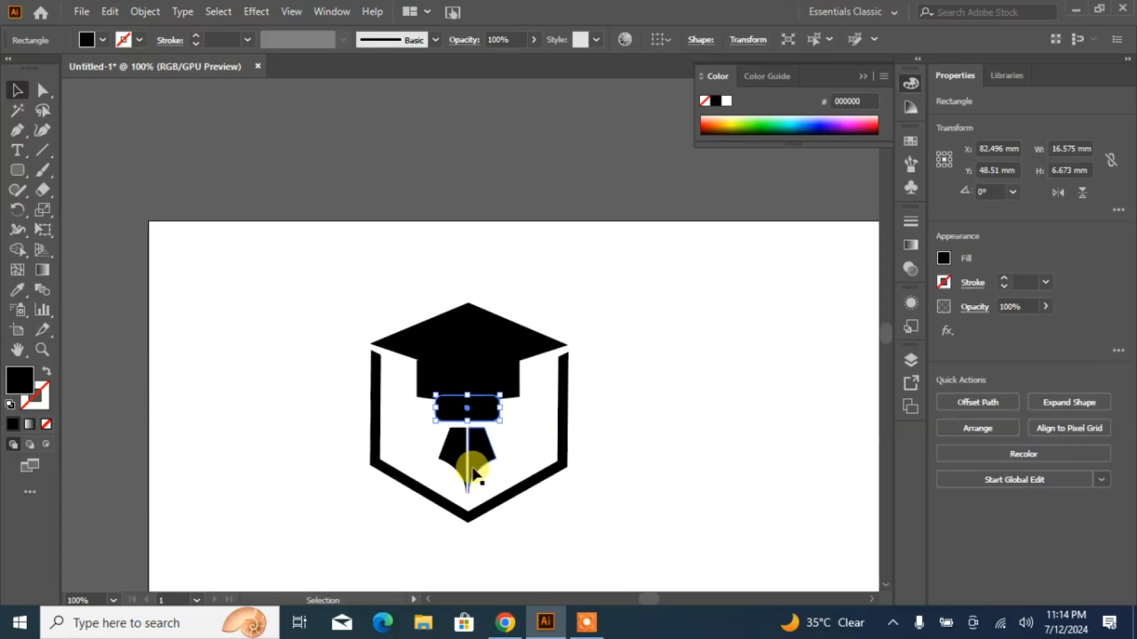
{"action": "left_click_drag", "start_coordinate": [415, 462], "coordinate": [414, 463]}
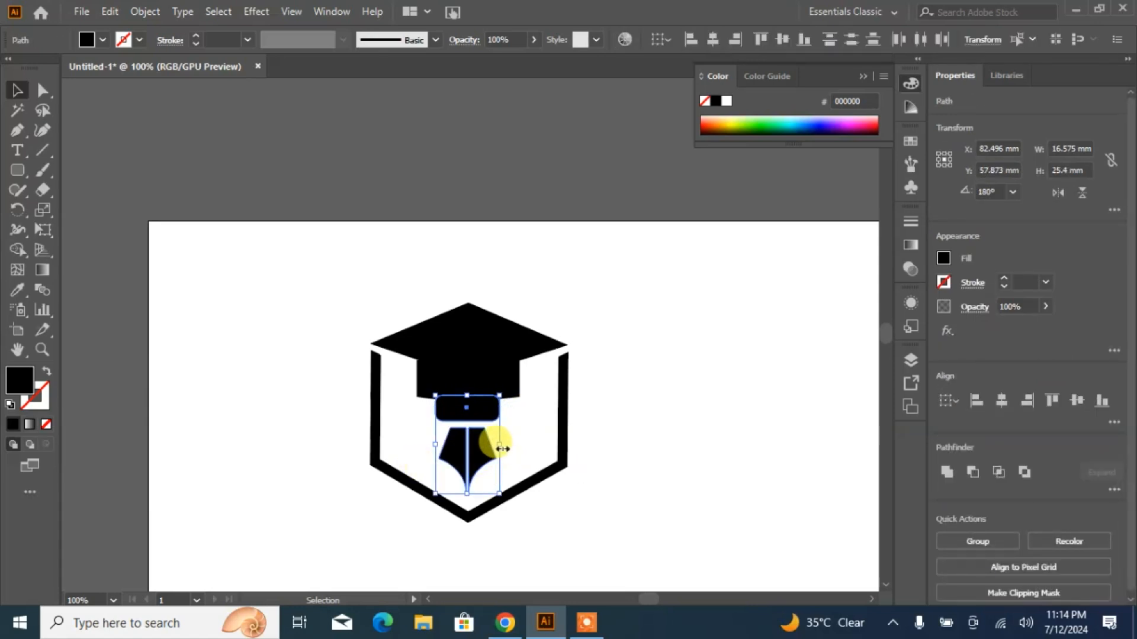
{"action": "left_click_drag", "start_coordinate": [500, 447], "coordinate": [471, 415]}
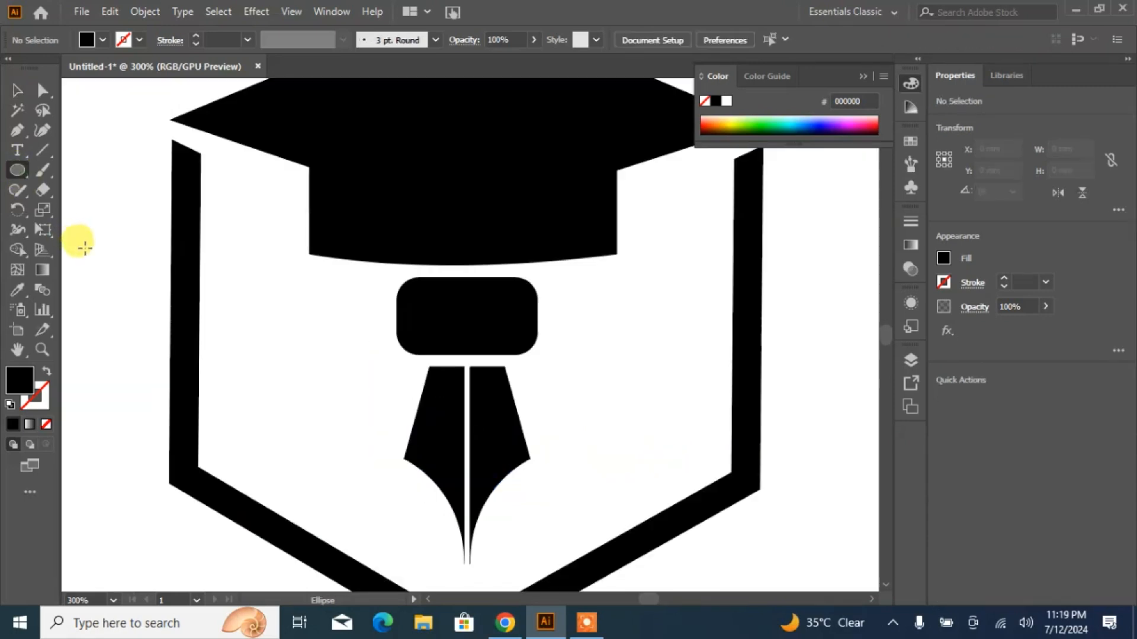
- Draw a black circle about 2.4 mm in diameter and centre it over the nib's slit
{"action": "left_click_drag", "start_coordinate": [84, 249], "coordinate": [112, 277]}
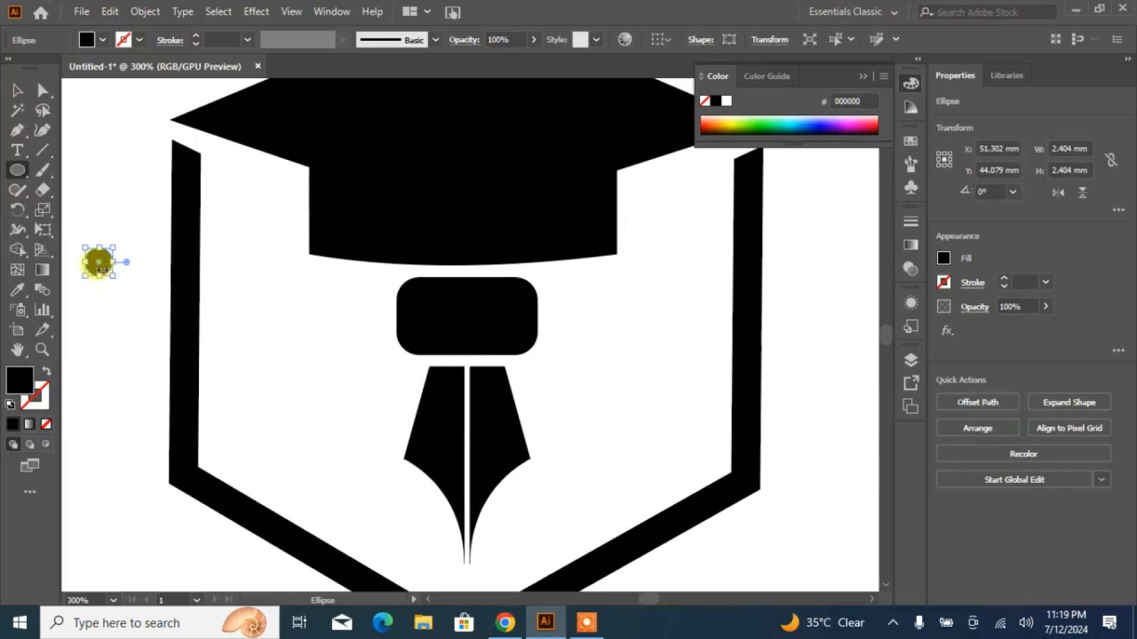
{"action": "left_click_drag", "start_coordinate": [382, 384], "coordinate": [468, 450]}
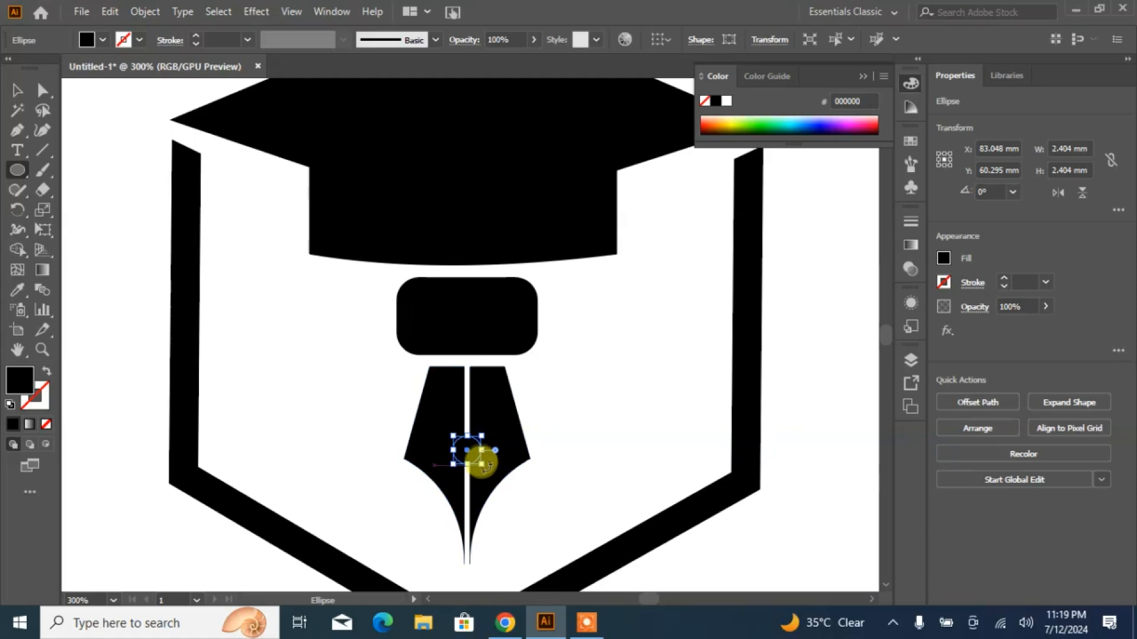
{"action": "left_click_drag", "start_coordinate": [482, 464], "coordinate": [480, 465]}
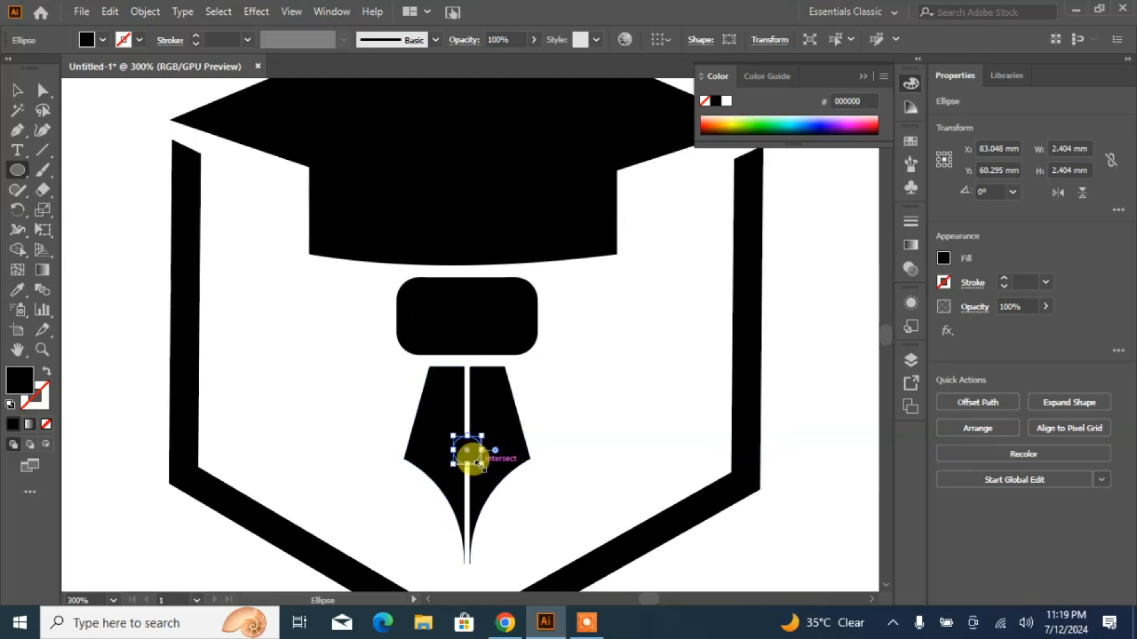
- Use Shape Builder on the circle and both nib halves to merge the circle's regions and separate it from the nib
{"action": "left_click", "coordinate": [17, 90]}
{"action": "left_click_drag", "start_coordinate": [529, 477], "coordinate": [354, 482]}
{"action": "left_click", "coordinate": [24, 254]}
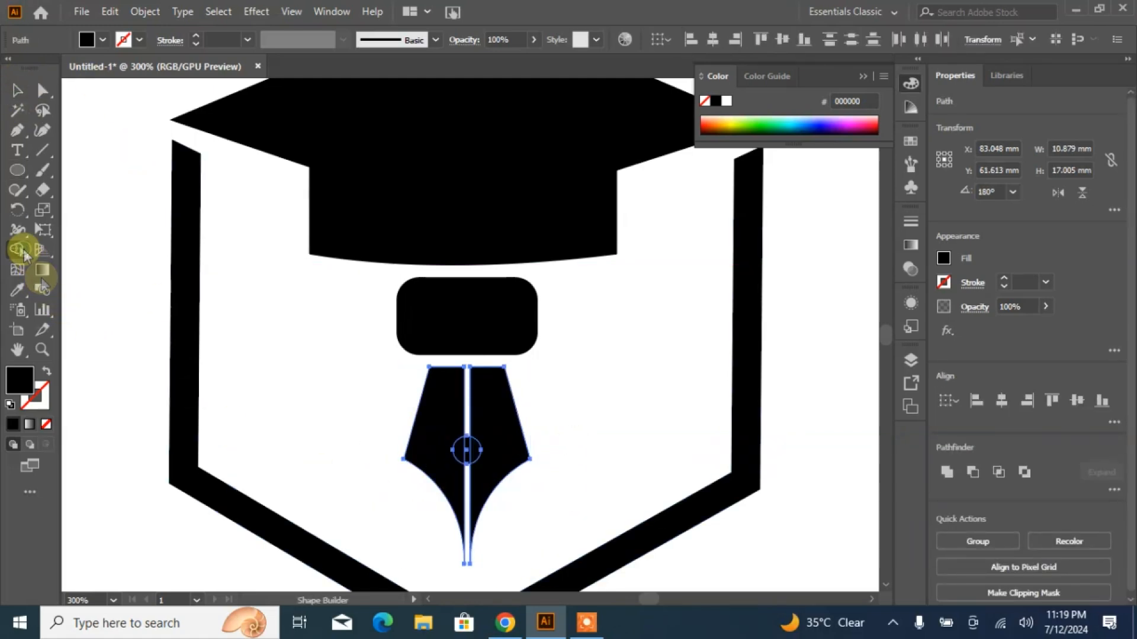
{"action": "left_click", "coordinate": [472, 456]}
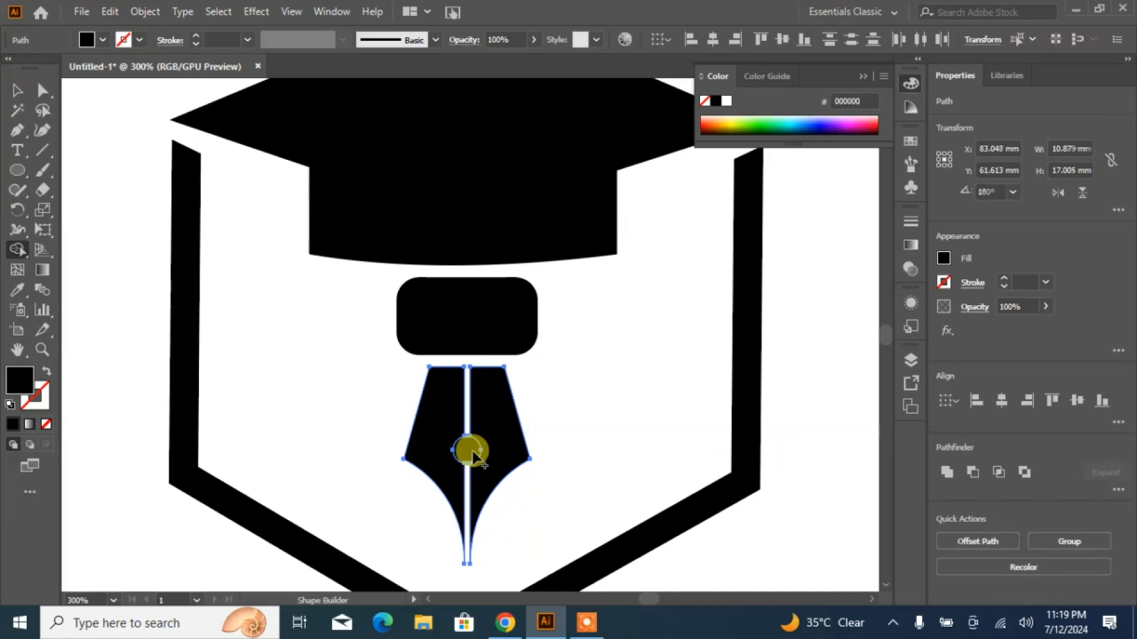
{"action": "left_click", "coordinate": [16, 91]}
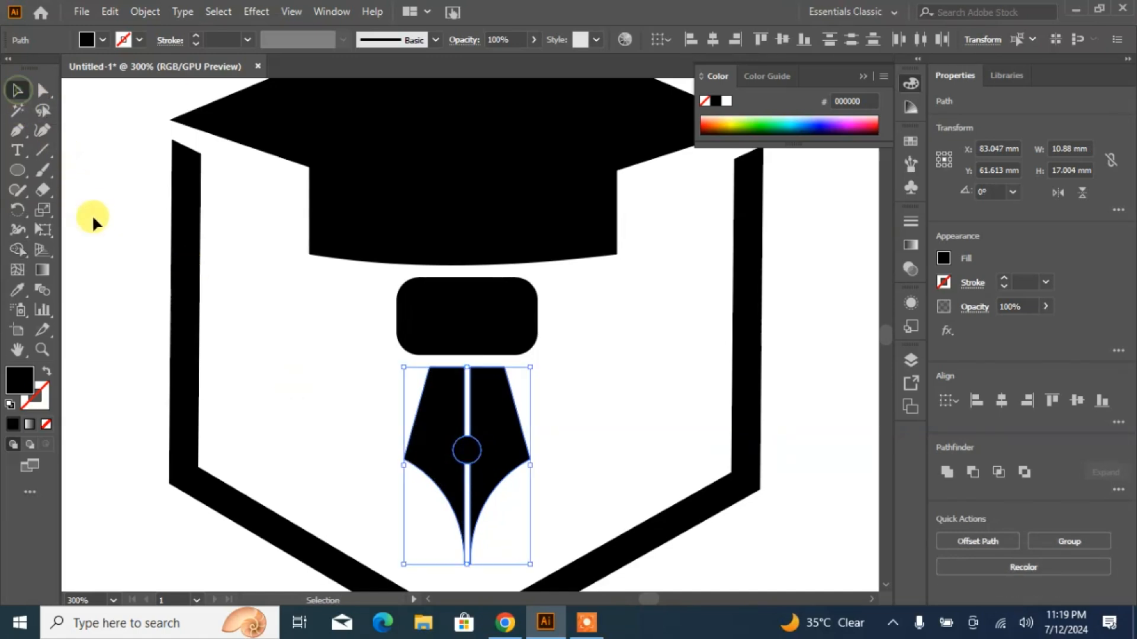
{"action": "left_click", "coordinate": [160, 330]}
- Move the circle down to the nib's tip and use Shape Builder to remove its middle strip along the slit
{"action": "left_click", "coordinate": [467, 456]}
{"action": "left_click_drag", "start_coordinate": [466, 457], "coordinate": [464, 537]}
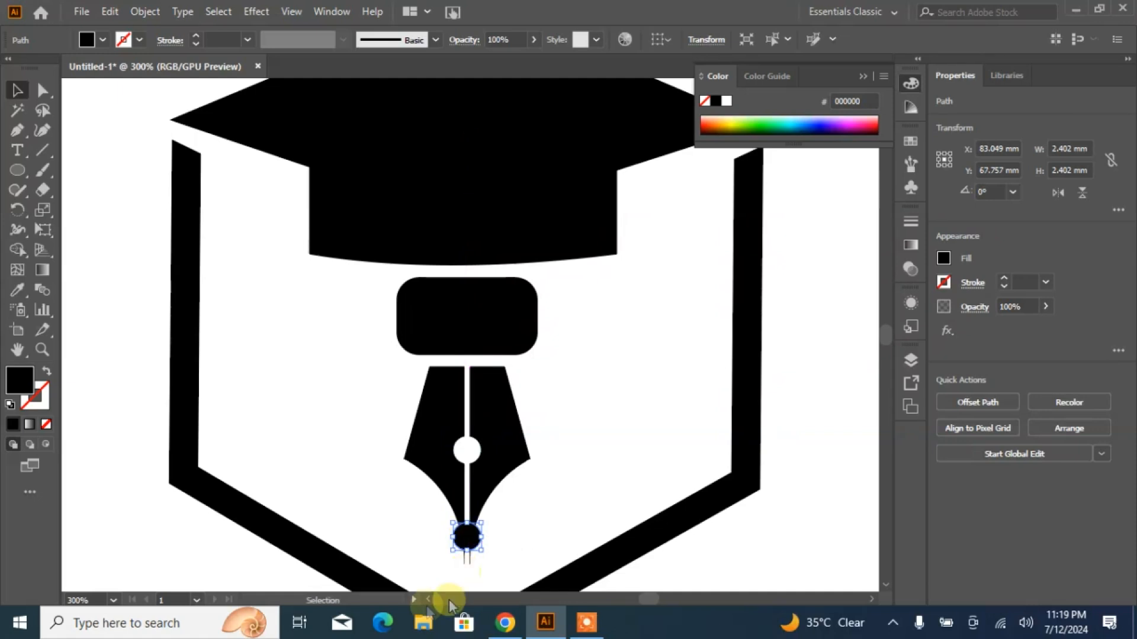
{"action": "left_click_drag", "start_coordinate": [529, 518], "coordinate": [409, 543]}
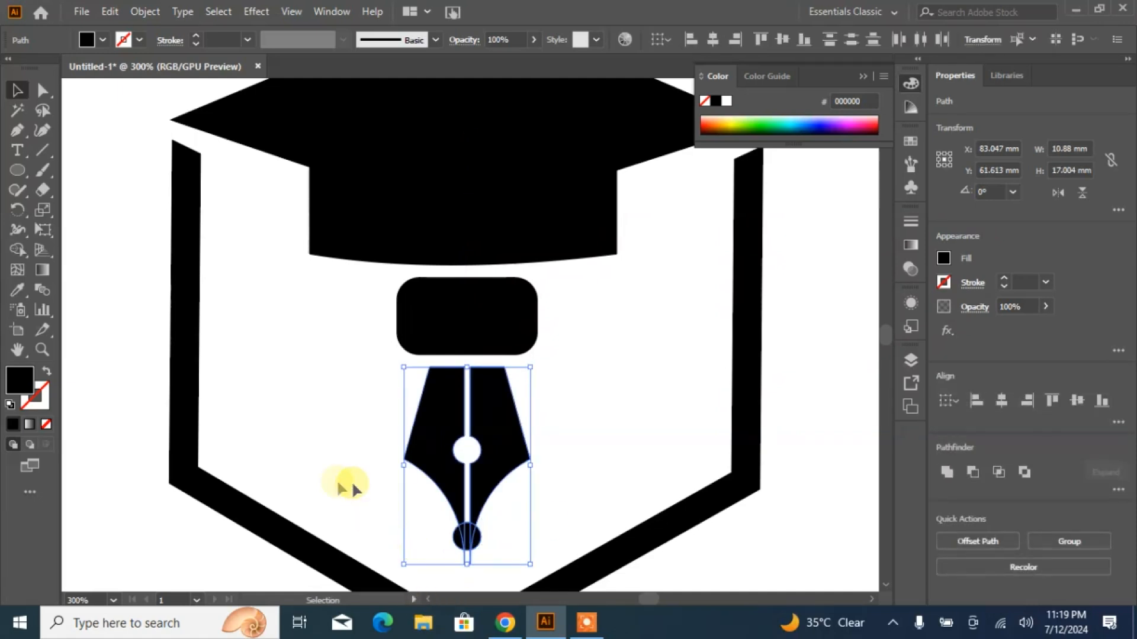
{"action": "left_click", "coordinate": [17, 250]}
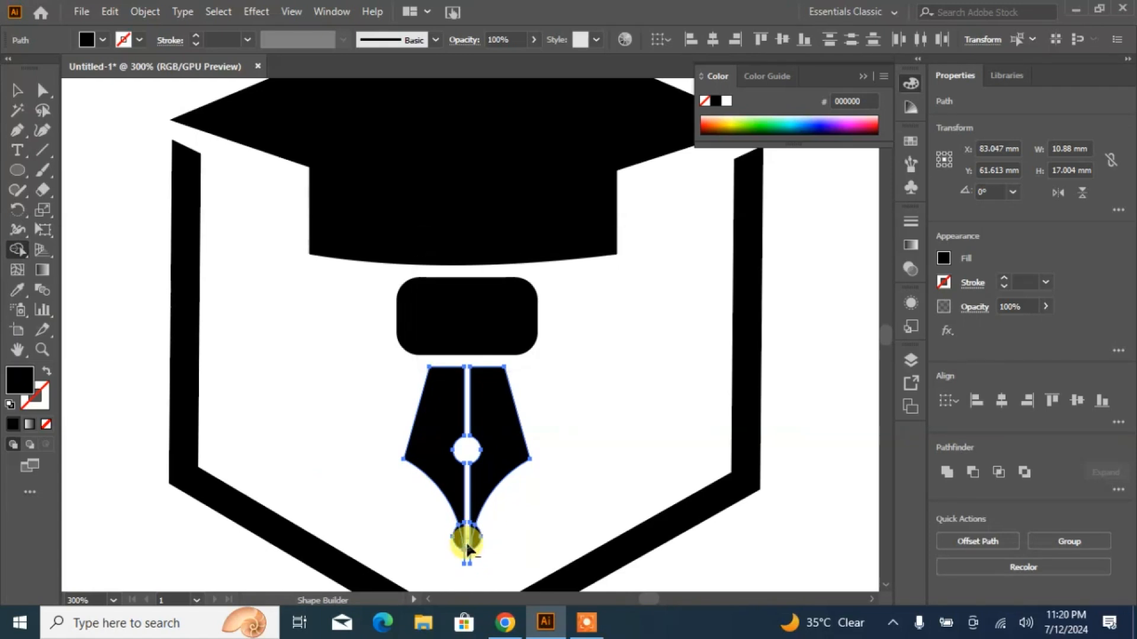
{"action": "left_click", "coordinate": [16, 90]}
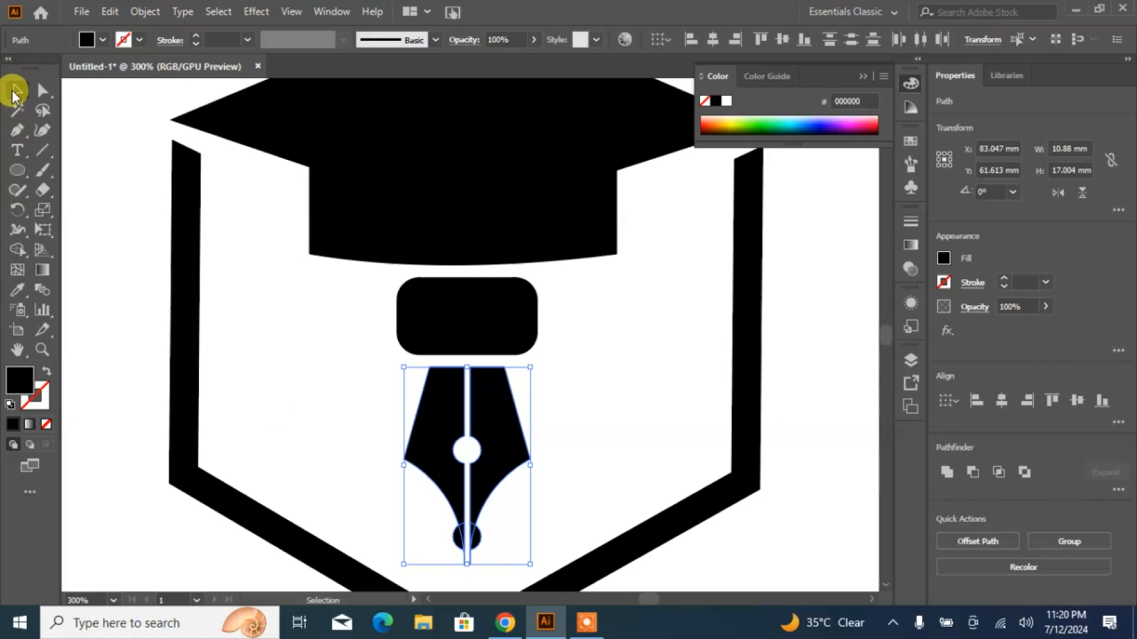
{"action": "left_click", "coordinate": [316, 428]}
- Move the two circle halves down to the end of the nib's tip and unite them with the nib halves
{"action": "left_click", "coordinate": [459, 540]}
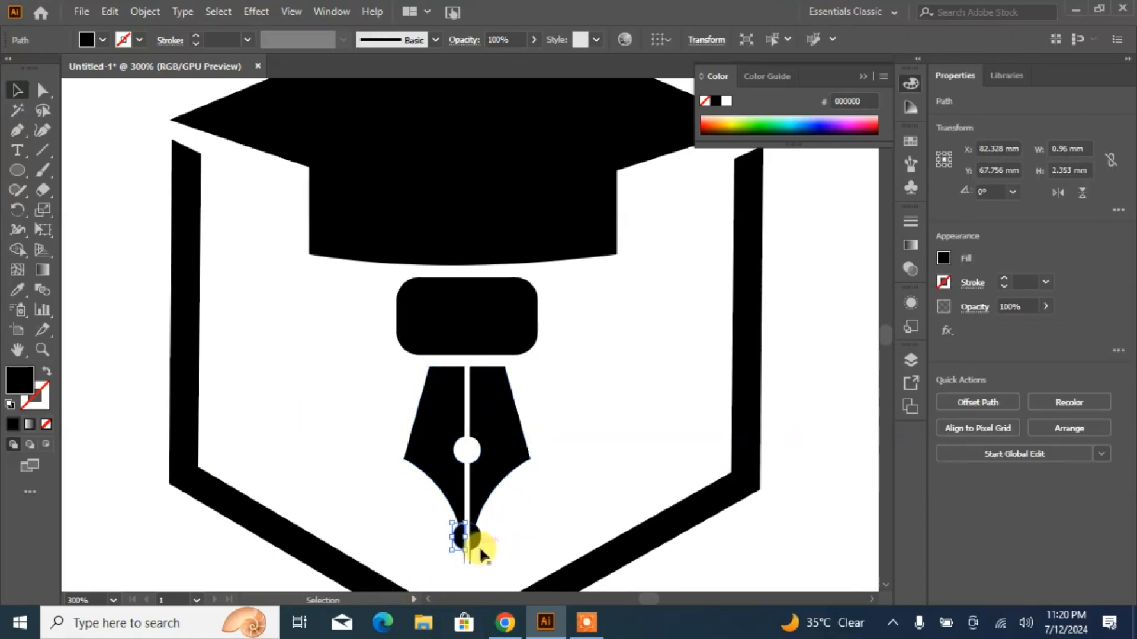
{"action": "left_click", "coordinate": [477, 542], "text": "shift"}
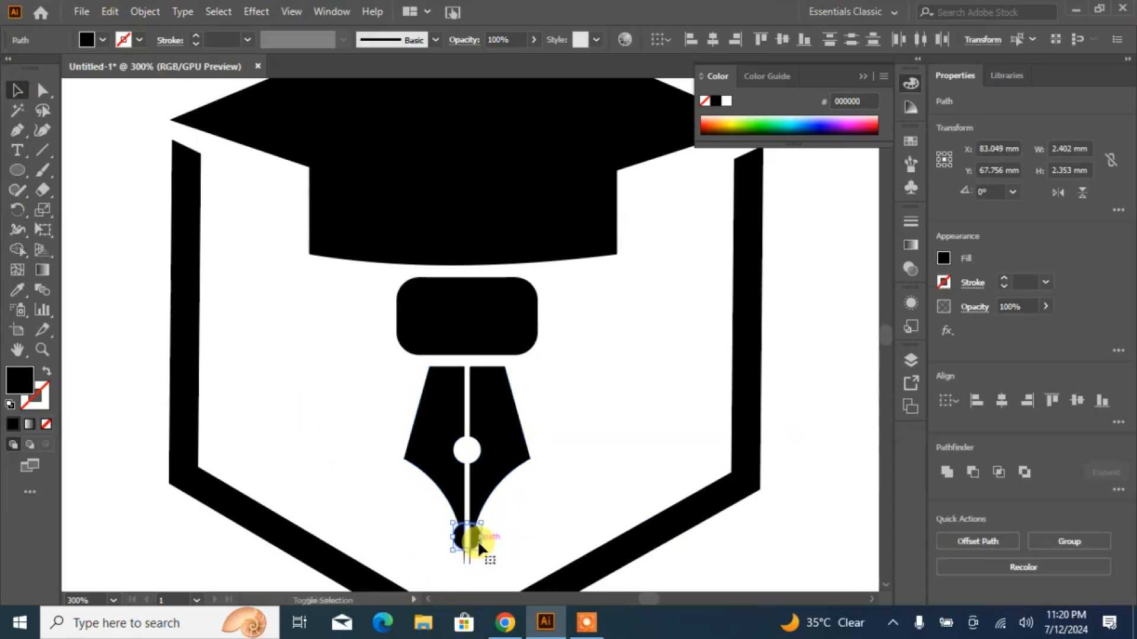
{"action": "key", "text": "Down"}
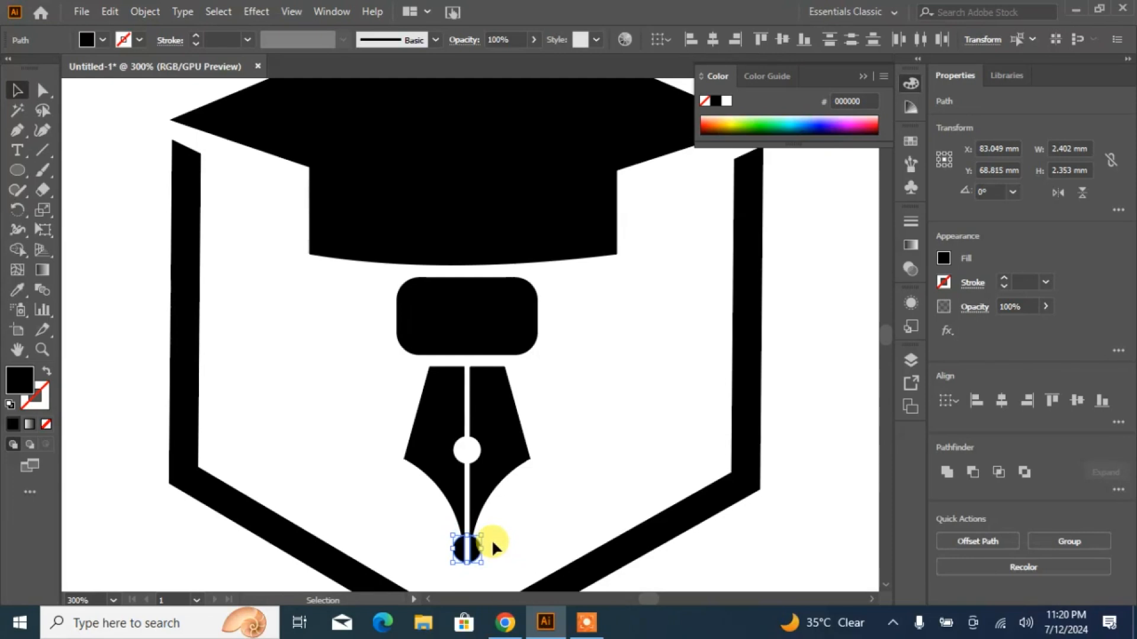
{"action": "left_click_drag", "start_coordinate": [493, 523], "coordinate": [429, 566]}
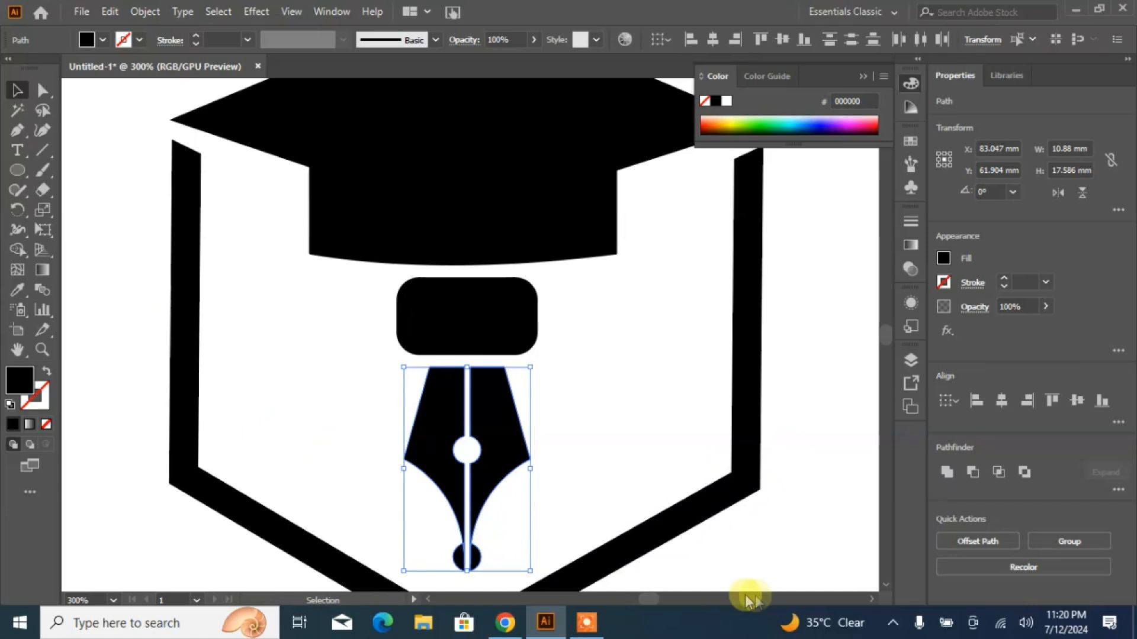
{"action": "left_click", "coordinate": [946, 471]}
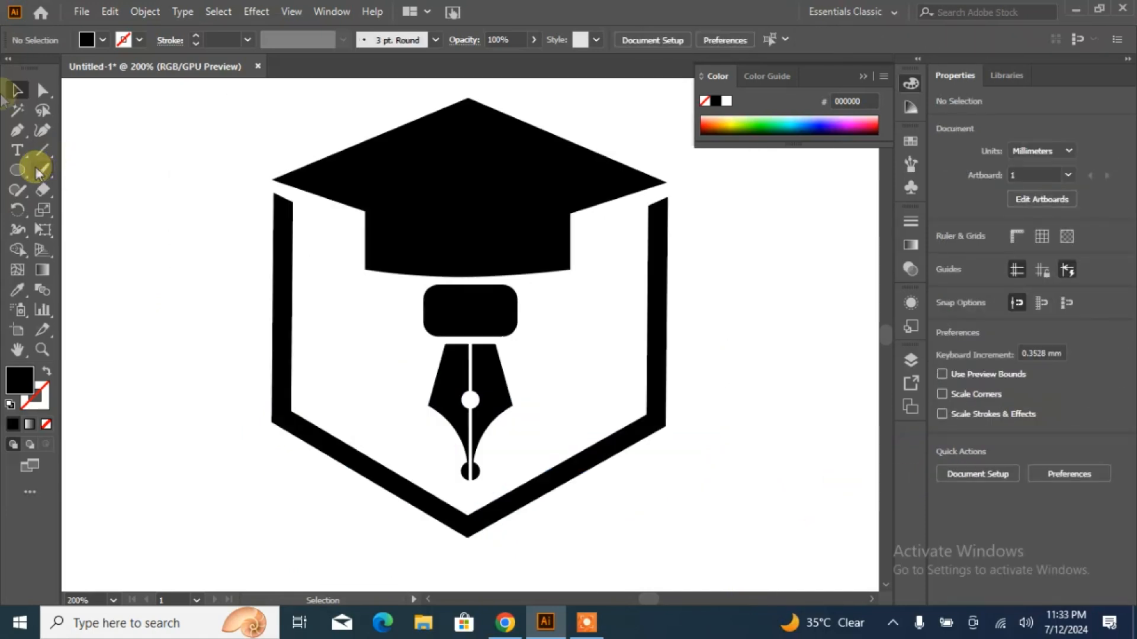
- Draw a closed, black bent strip about 17 mm wide and 34.5 mm high with the Pen tool, following the hexagon frame's inner left side
{"action": "left_click", "coordinate": [17, 130]}
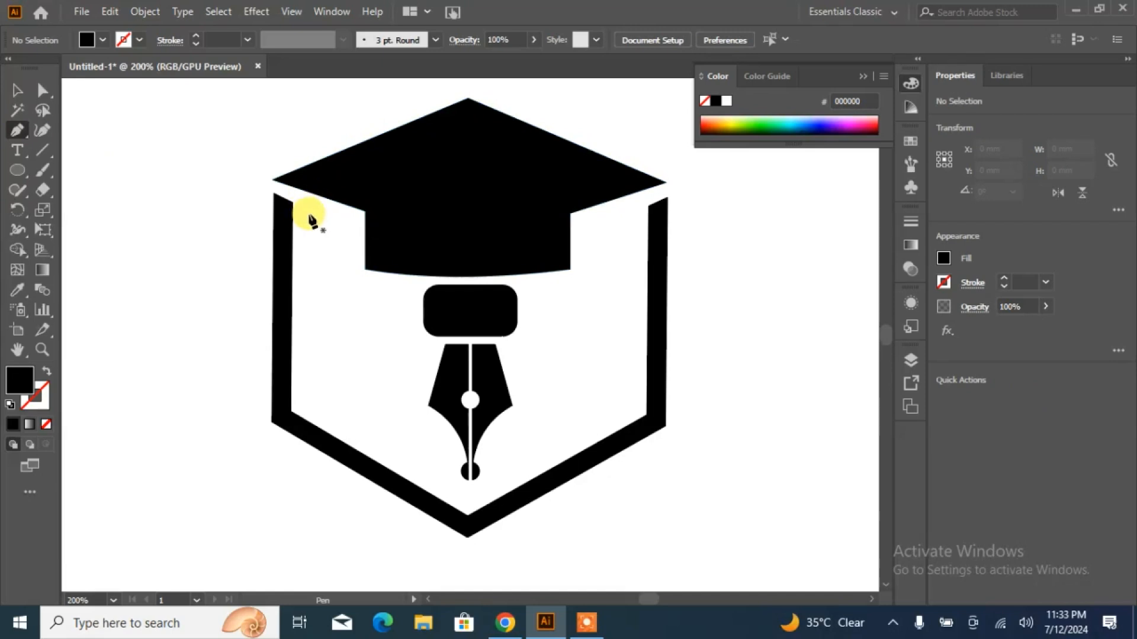
{"action": "left_click", "coordinate": [308, 213]}
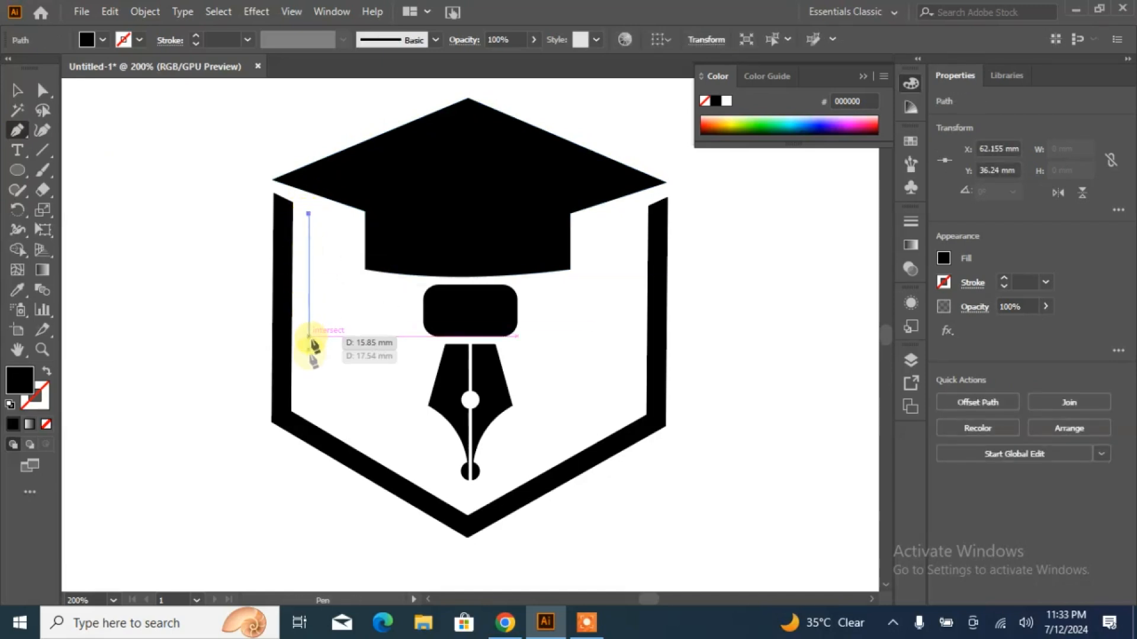
{"action": "left_click", "coordinate": [307, 397]}
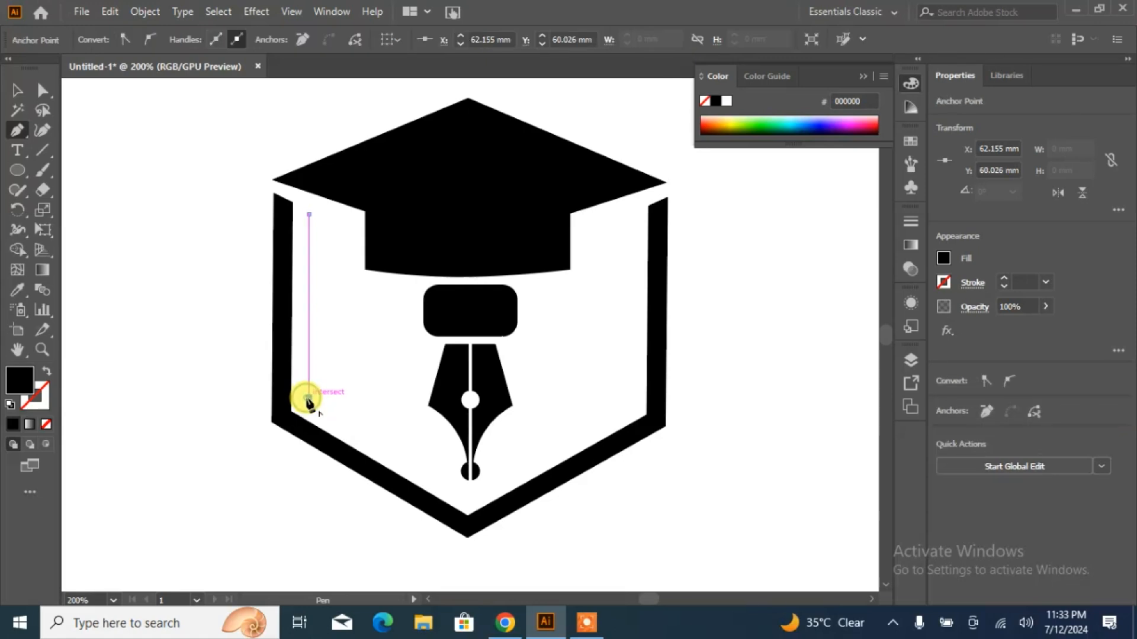
{"action": "left_click", "coordinate": [440, 480]}
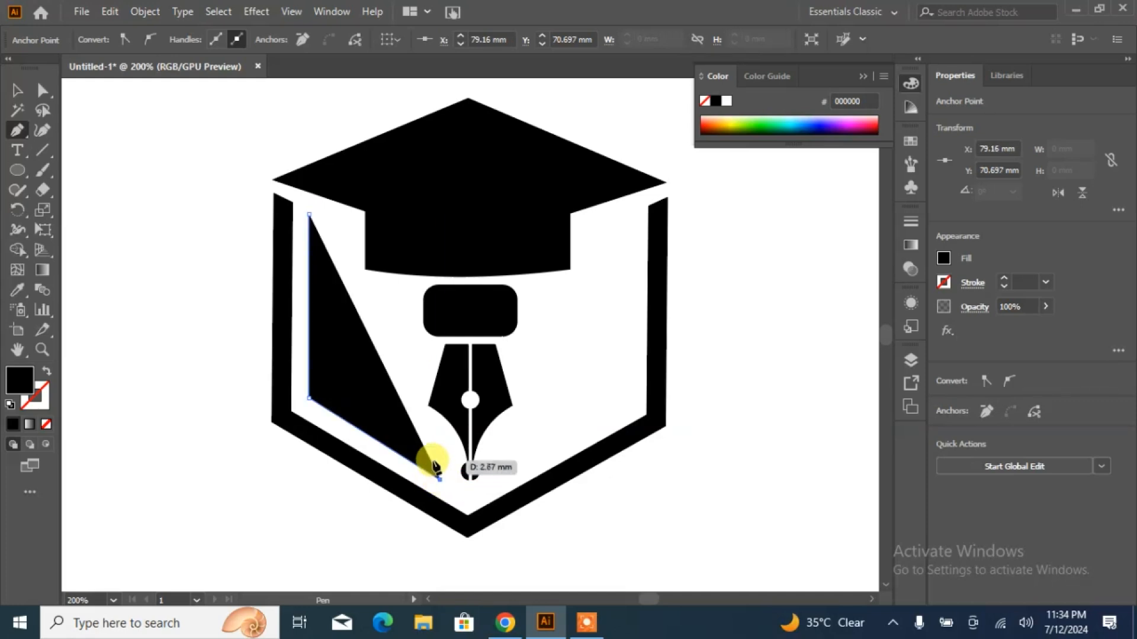
{"action": "left_click", "coordinate": [428, 460]}
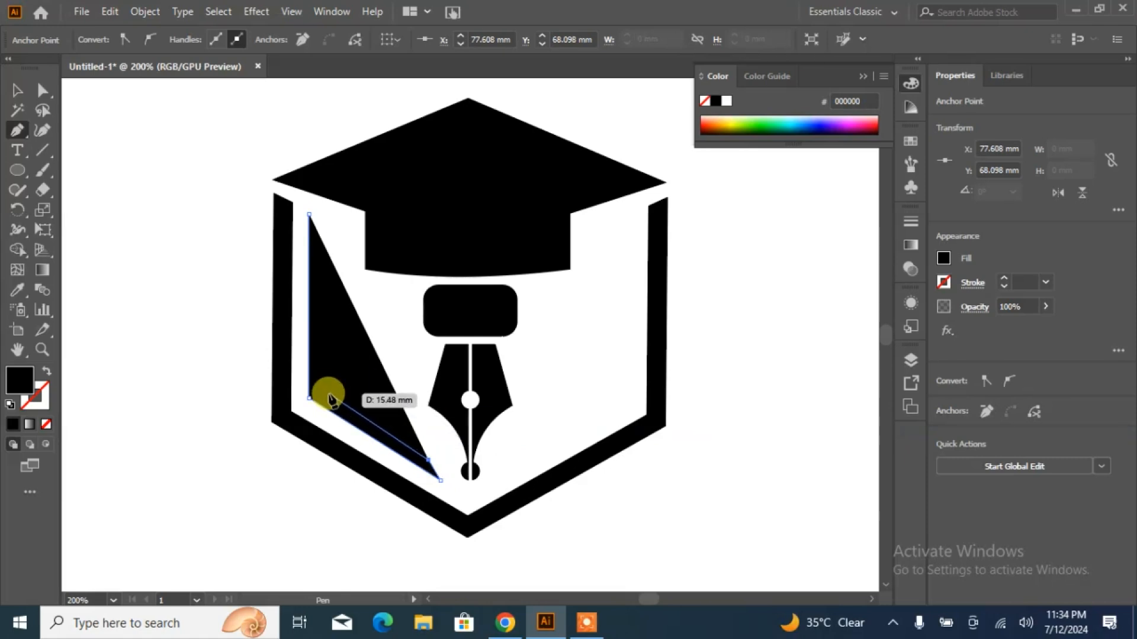
{"action": "left_click", "coordinate": [327, 391]}
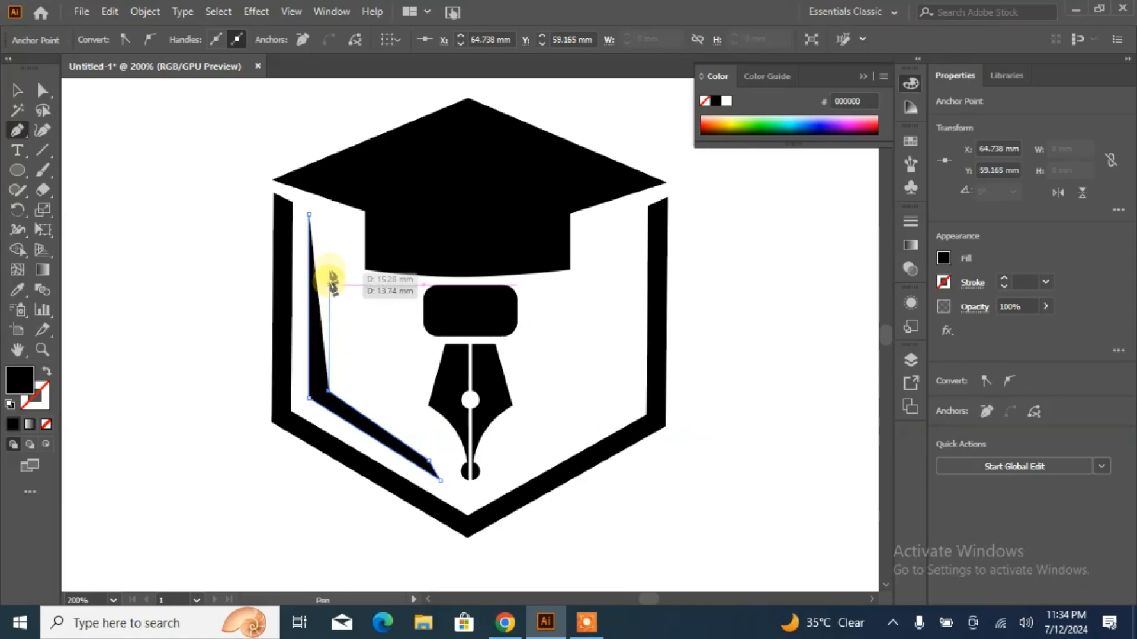
{"action": "left_click", "coordinate": [330, 220]}
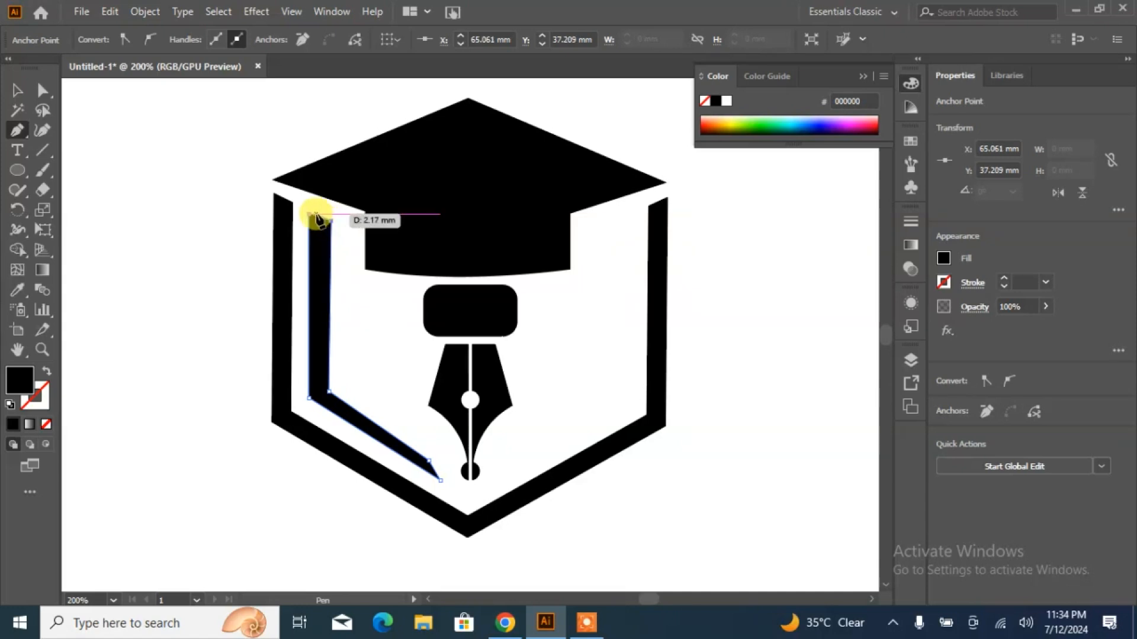
{"action": "left_click", "coordinate": [309, 213]}
{"action": "left_click", "coordinate": [17, 90]}
{"action": "left_click", "coordinate": [152, 255]}
- Reflect a copy of the bent strip across the vertical axis and move it about 23.7 mm right, inside the frame's right side
{"action": "left_click", "coordinate": [319, 348]}
{"action": "right_click", "coordinate": [319, 347]}
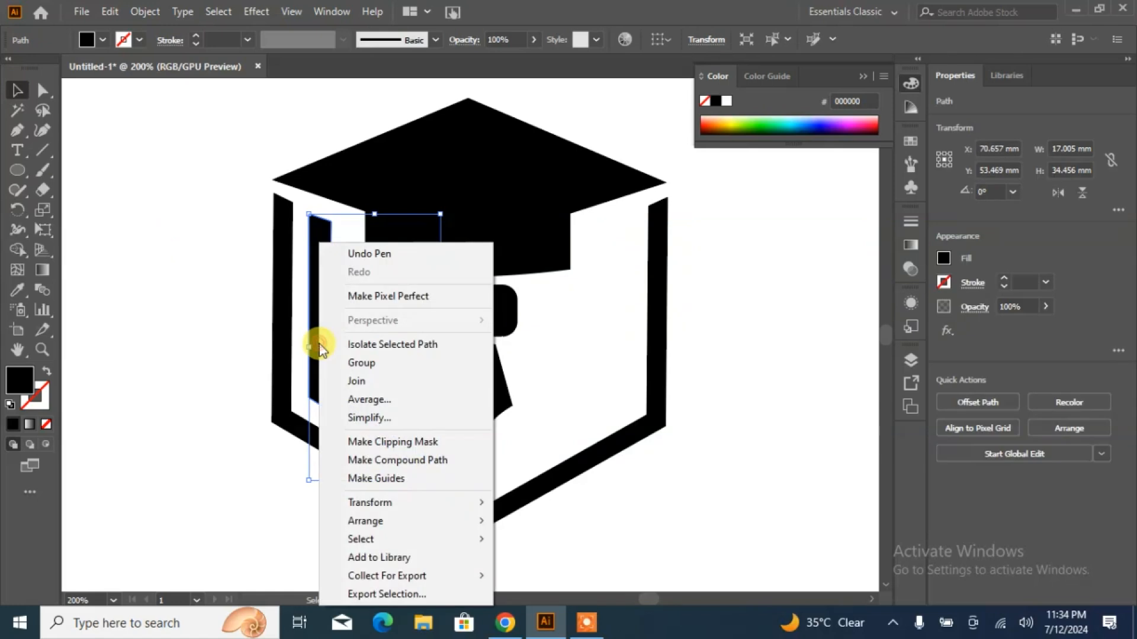
{"action": "mouse_move", "coordinate": [413, 527]}
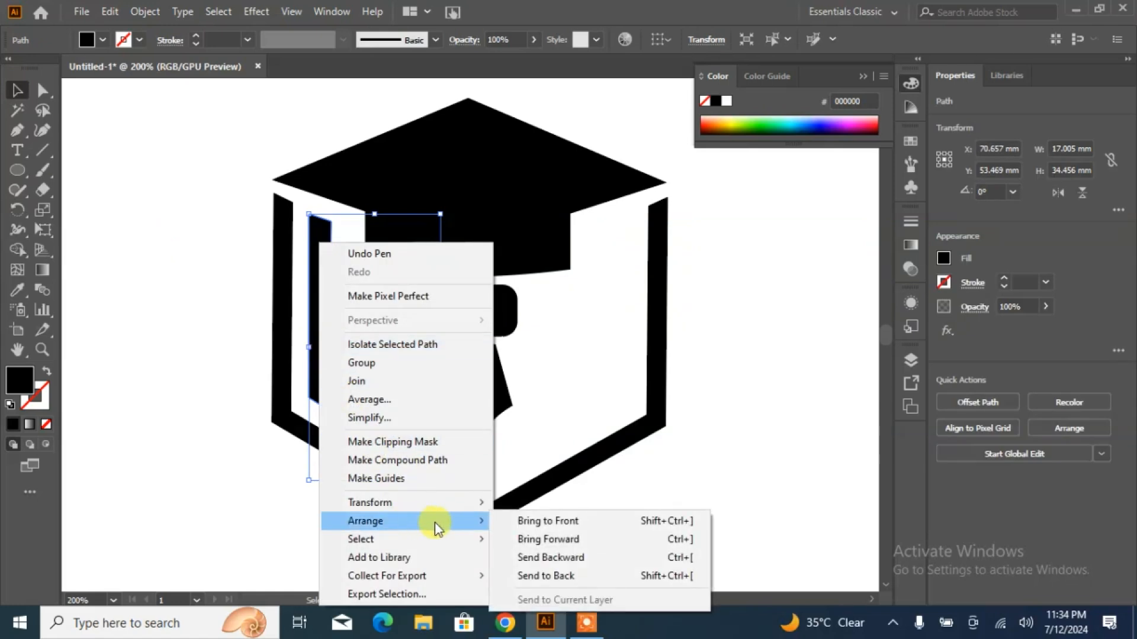
{"action": "mouse_move", "coordinate": [401, 502]}
{"action": "left_click", "coordinate": [548, 425]}
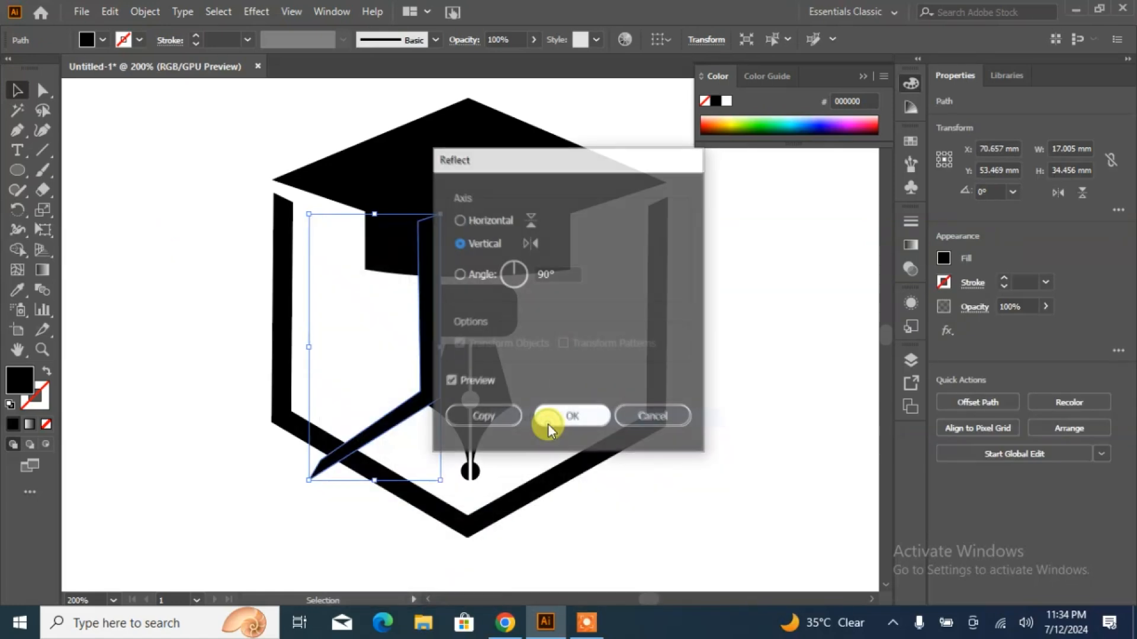
{"action": "left_click", "coordinate": [543, 422]}
{"action": "left_click_drag", "start_coordinate": [426, 379], "coordinate": [611, 379]}
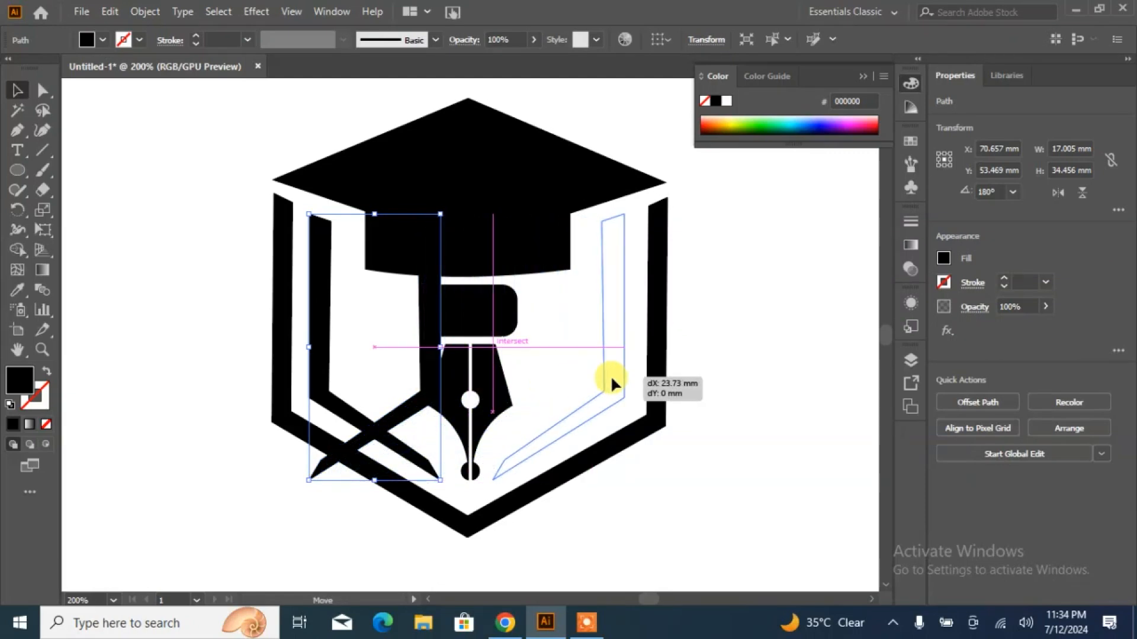
{"action": "left_click_drag", "start_coordinate": [611, 379], "coordinate": [611, 379]}
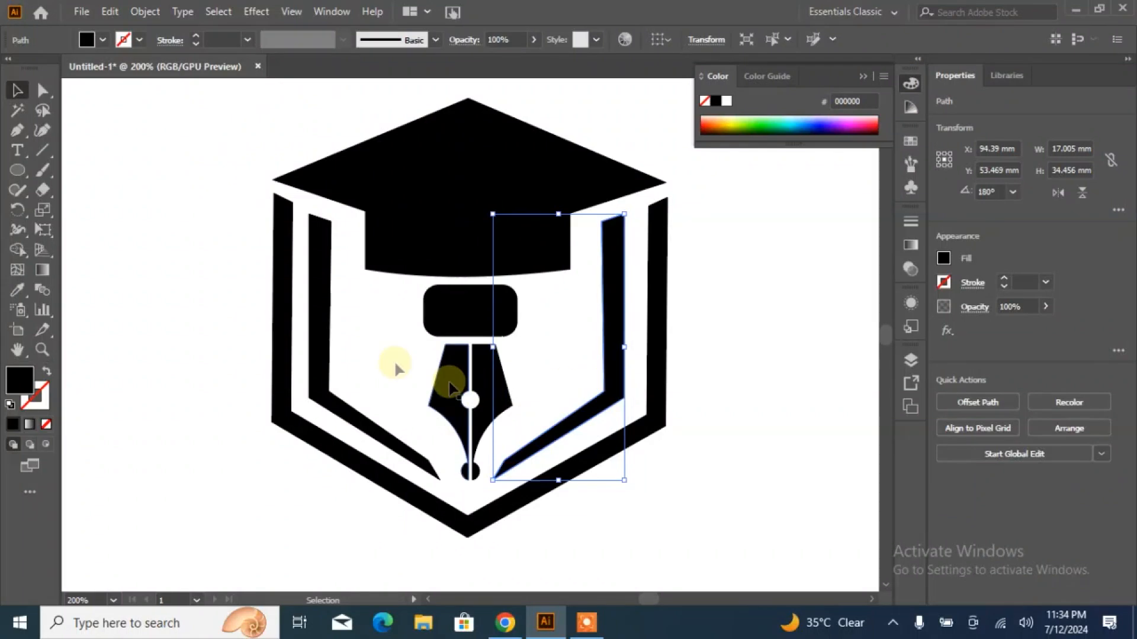
- Group the two bent strips and align them with the graduation cap on their horizontal centres
{"action": "left_click", "coordinate": [327, 349], "text": "shift"}
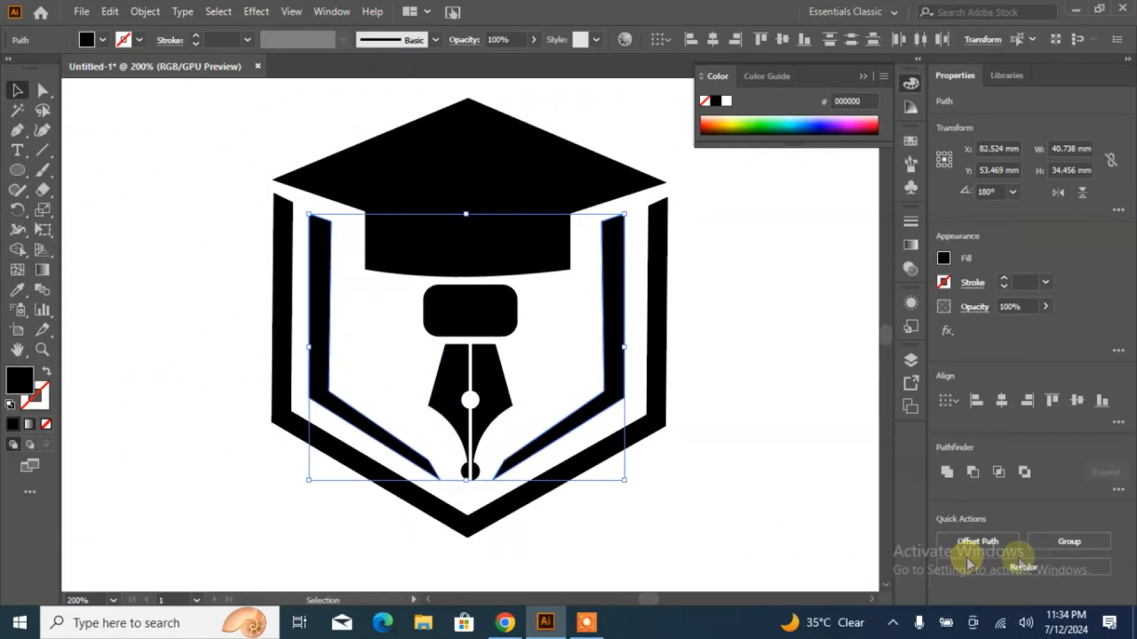
{"action": "left_click", "coordinate": [1060, 541]}
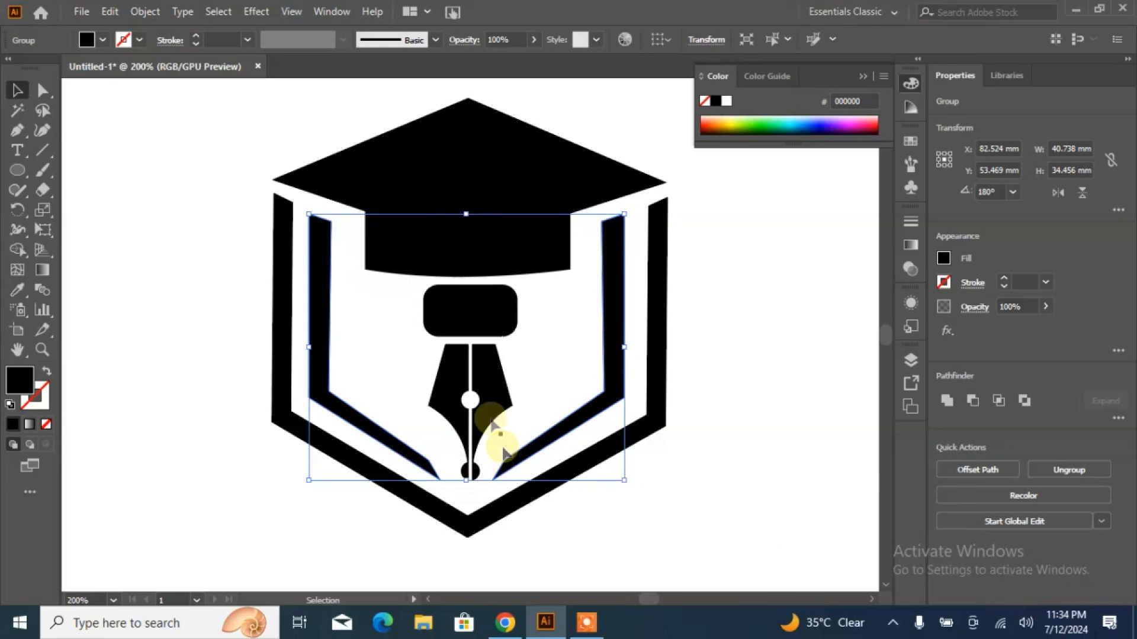
{"action": "left_click", "coordinate": [454, 143], "text": "shift"}
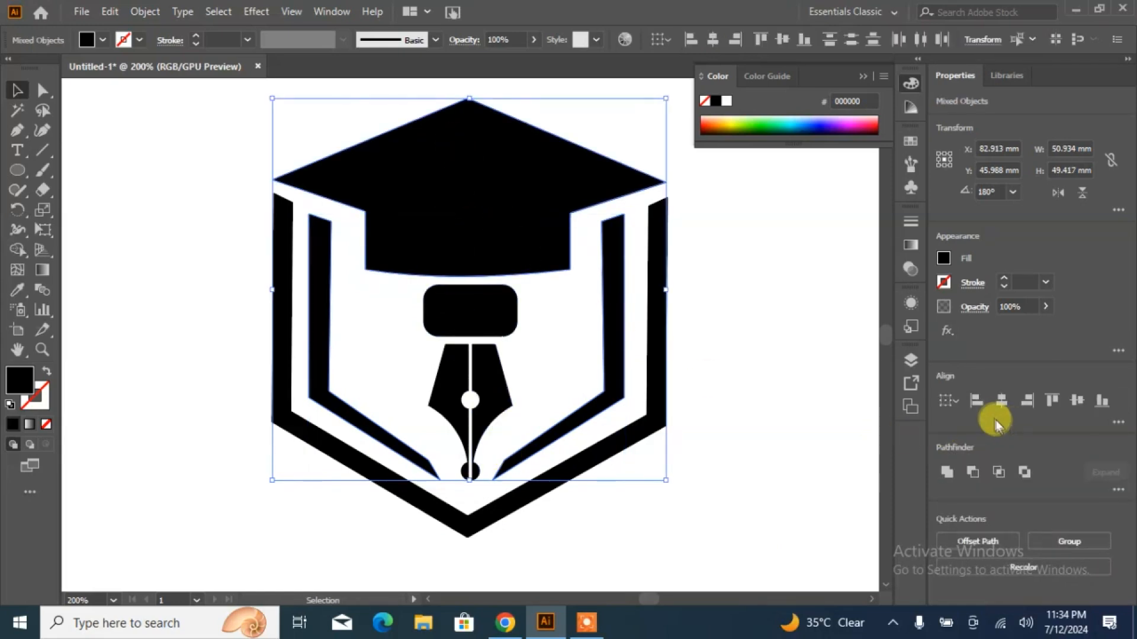
{"action": "left_click", "coordinate": [1007, 406]}
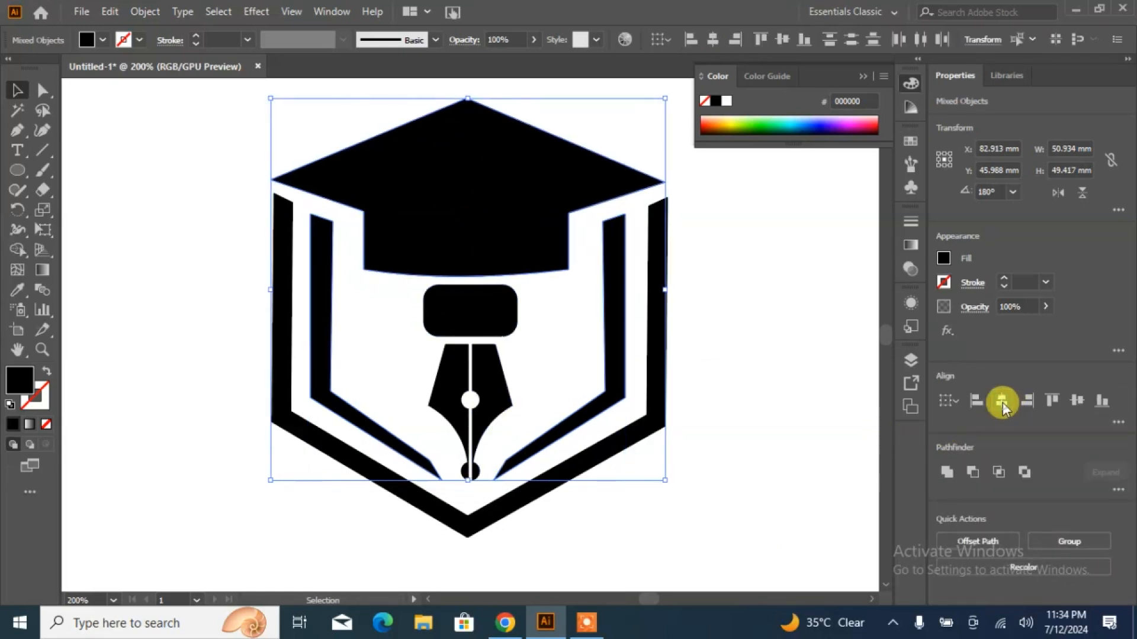
{"action": "left_click", "coordinate": [809, 406]}
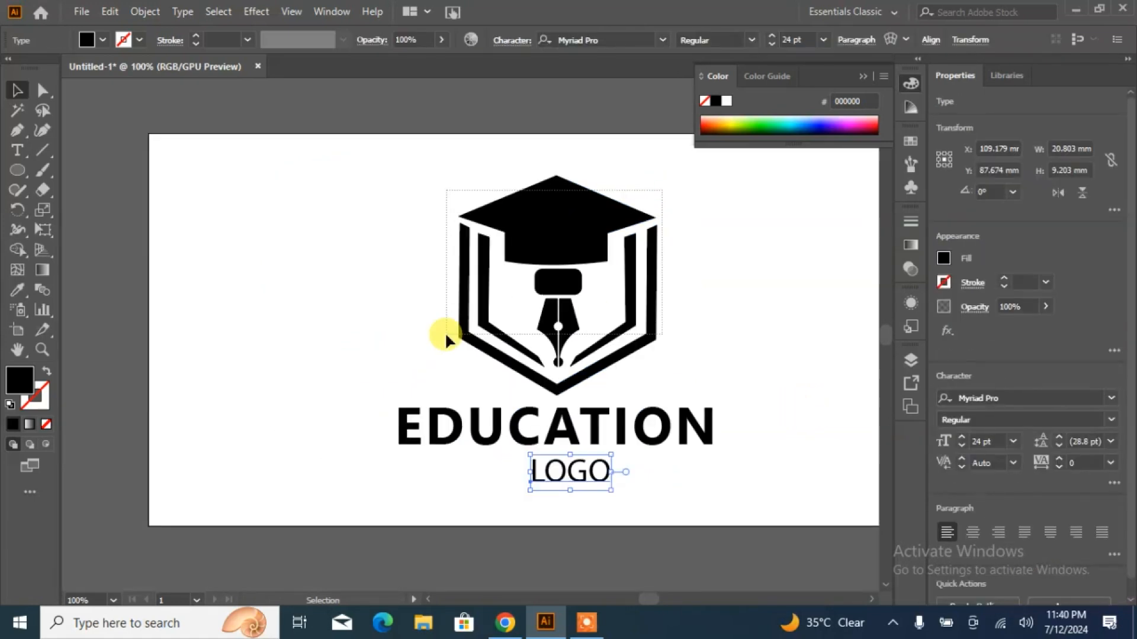
- Group all the emblem shapes, and centre the emblem horizontally with the EDUCATION and LOGO texts
{"action": "left_click_drag", "start_coordinate": [445, 331], "coordinate": [511, 292]}
{"action": "right_click", "coordinate": [552, 241]}
{"action": "left_click", "coordinate": [596, 367]}
{"action": "left_click_drag", "start_coordinate": [701, 358], "coordinate": [719, 322]}
{"action": "left_click_drag", "start_coordinate": [419, 477], "coordinate": [418, 477]}
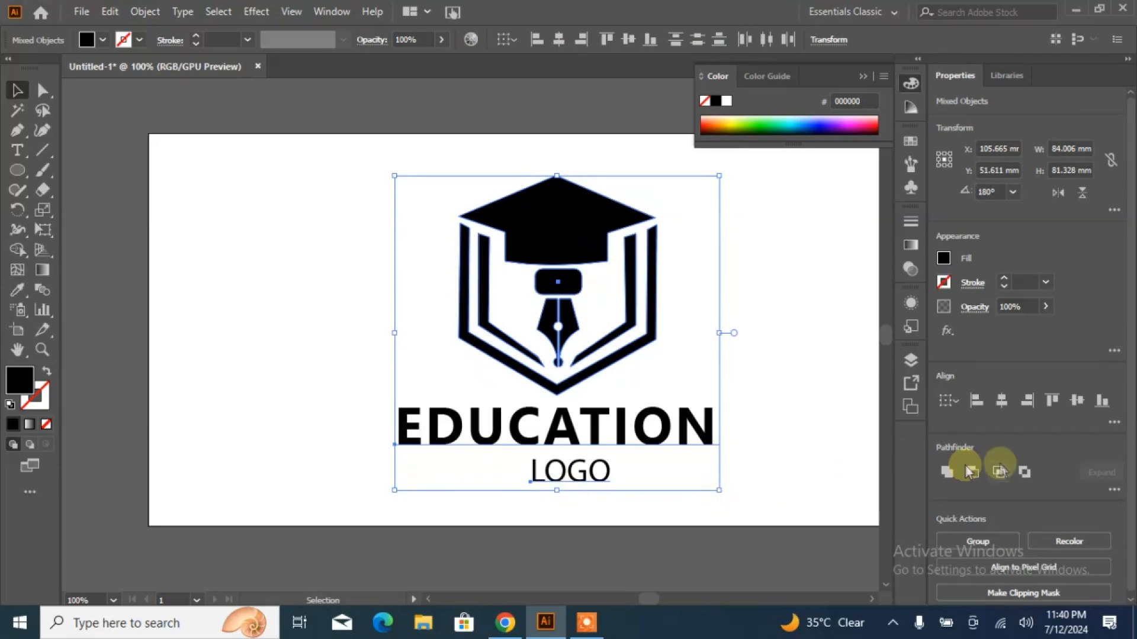
{"action": "left_click", "coordinate": [1001, 401]}
{"action": "left_click", "coordinate": [799, 363]}
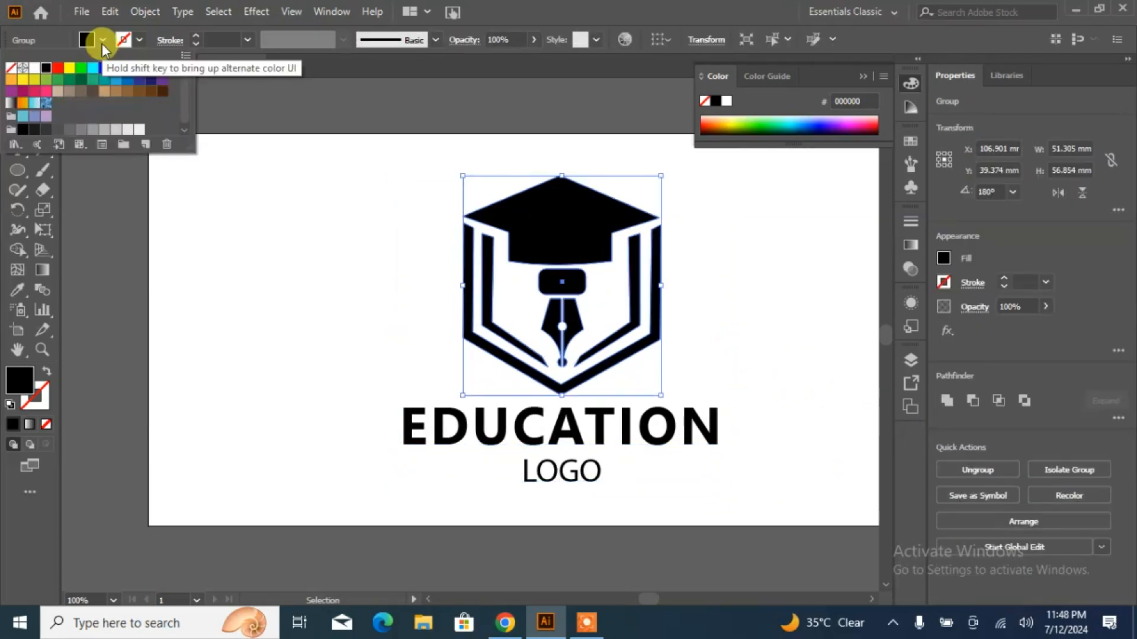
- Fill the whole emblem with dark blue (R=46 G=49 B=146) and ungroup it
{"action": "left_click", "coordinate": [140, 81]}
{"action": "left_click", "coordinate": [525, 241]}
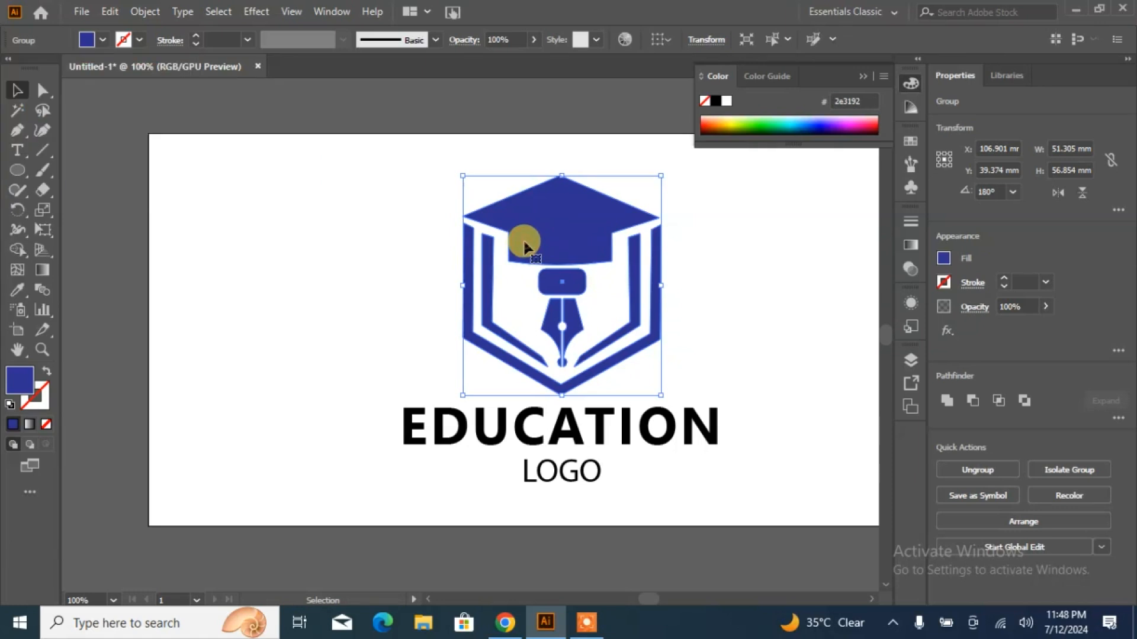
{"action": "right_click", "coordinate": [526, 218]}
{"action": "left_click", "coordinate": [587, 357]}
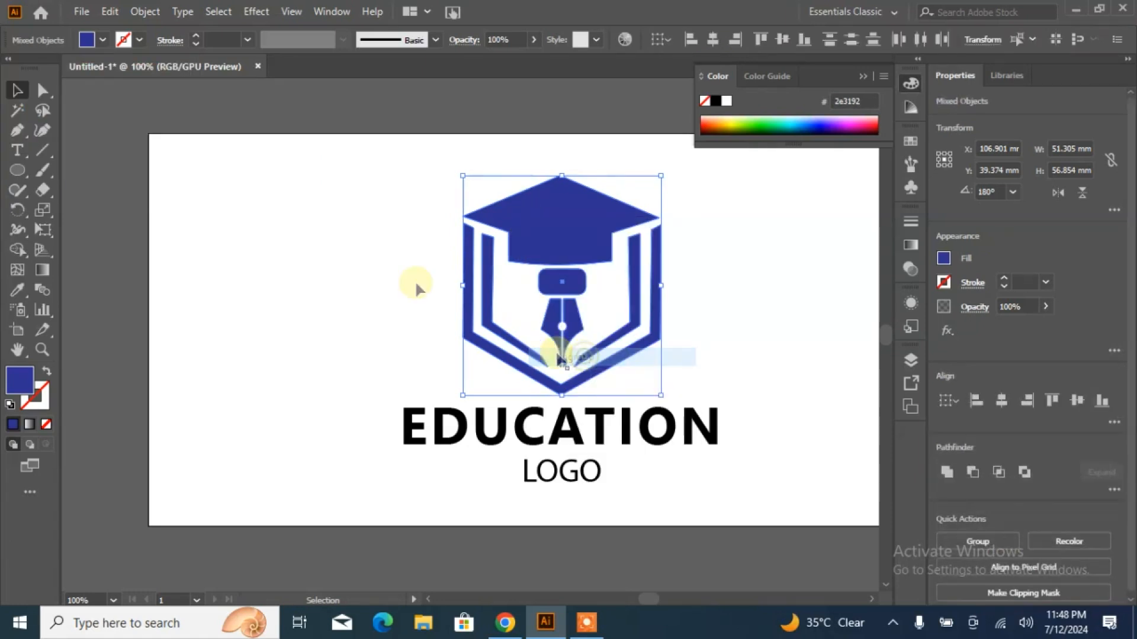
{"action": "left_click", "coordinate": [407, 267]}
- Fill the grouped inner bent strips with light blue 29abe2
{"action": "left_click", "coordinate": [492, 290]}
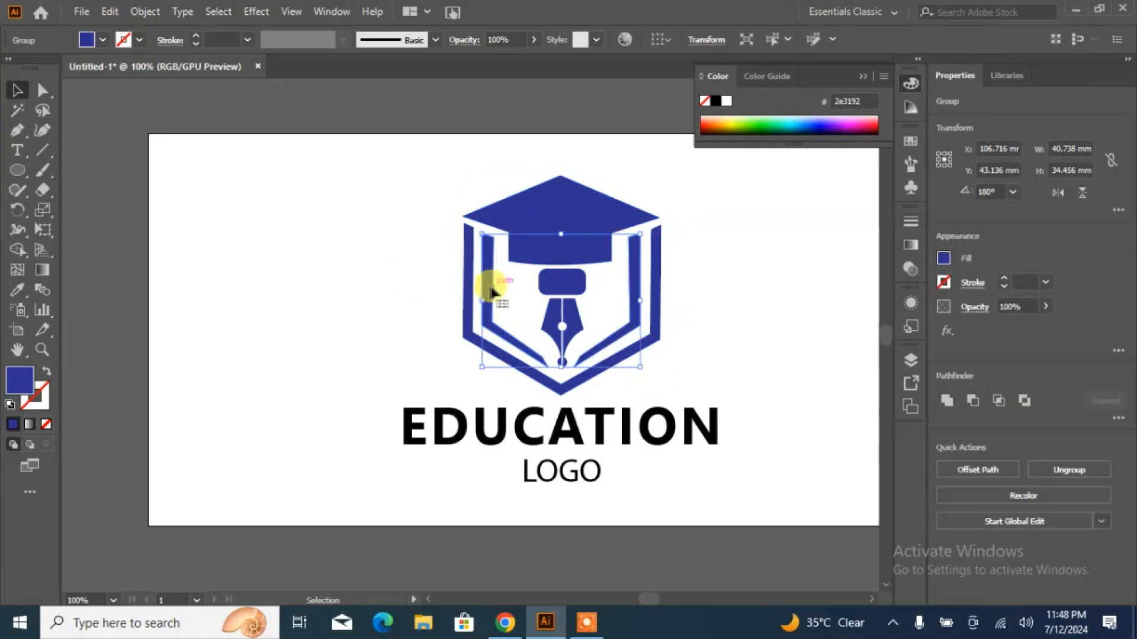
{"action": "left_click", "coordinate": [86, 41]}
{"action": "left_click", "coordinate": [103, 41]}
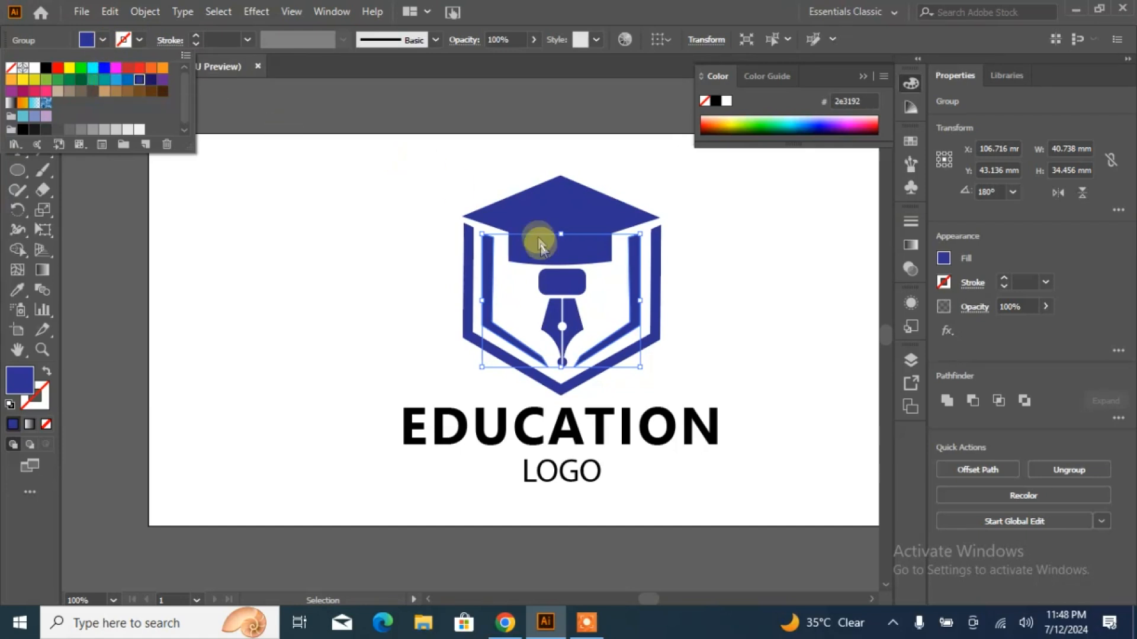
{"action": "left_click", "coordinate": [116, 79]}
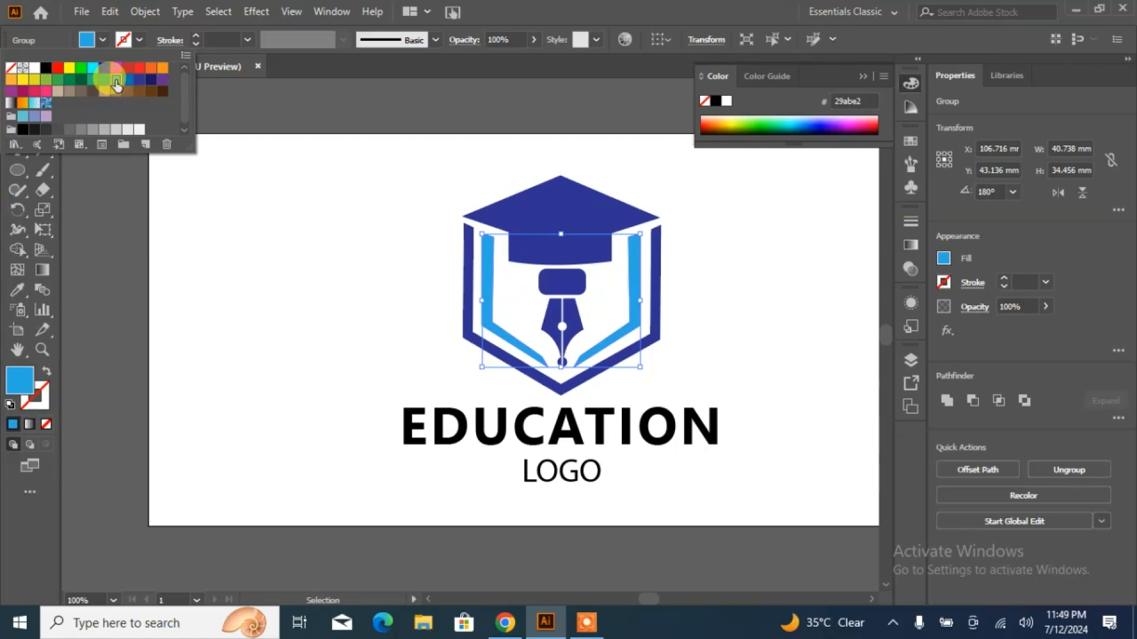
{"action": "left_click", "coordinate": [279, 243]}
{"action": "left_click", "coordinate": [280, 242]}
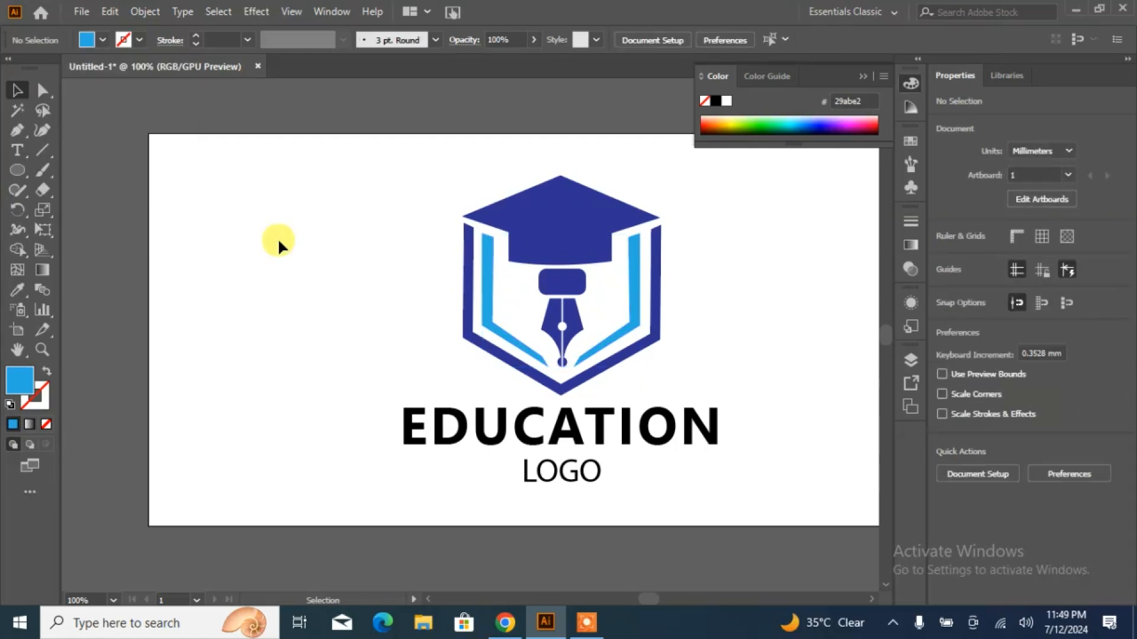
- Fill the graduation cap with the grey swatch 999999
{"action": "left_click", "coordinate": [570, 252]}
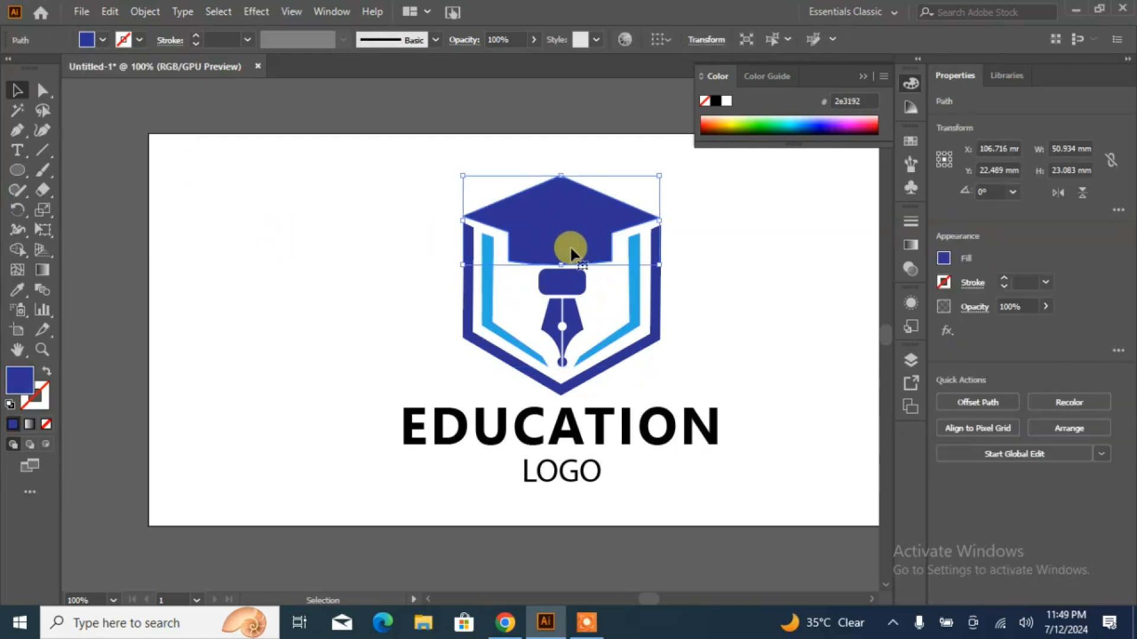
{"action": "left_click", "coordinate": [103, 41]}
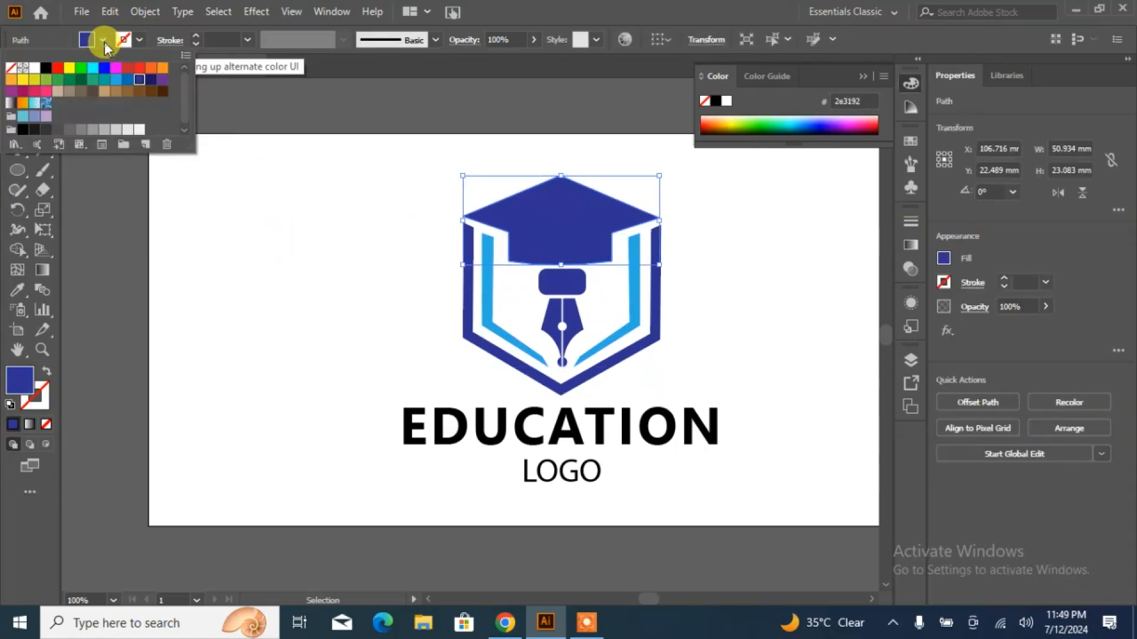
{"action": "left_click", "coordinate": [105, 129]}
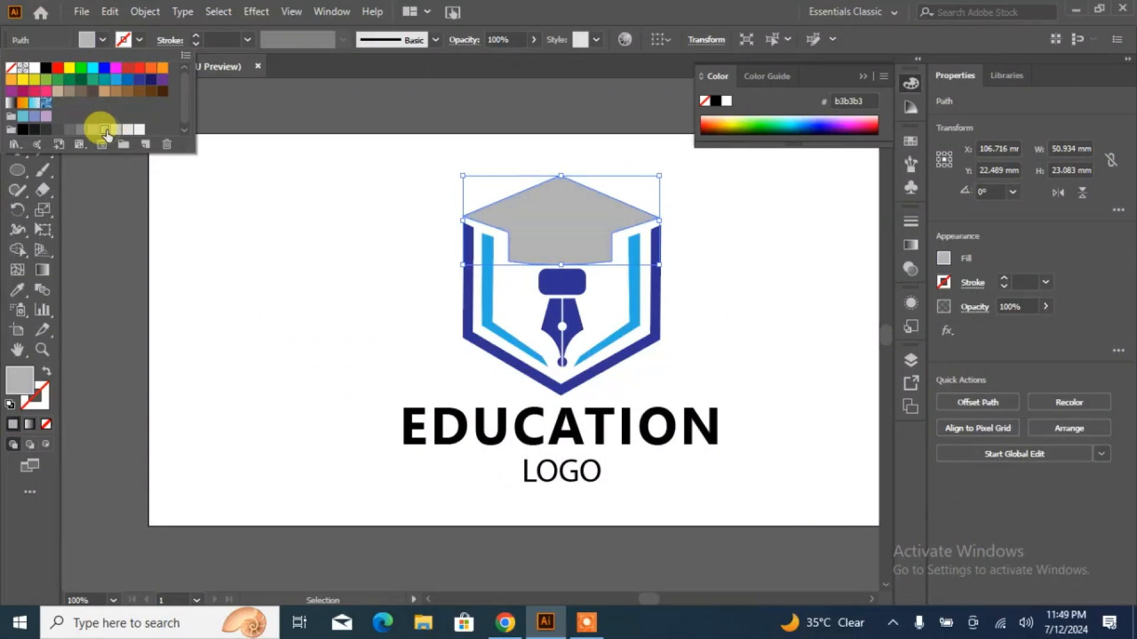
{"action": "left_click", "coordinate": [91, 133]}
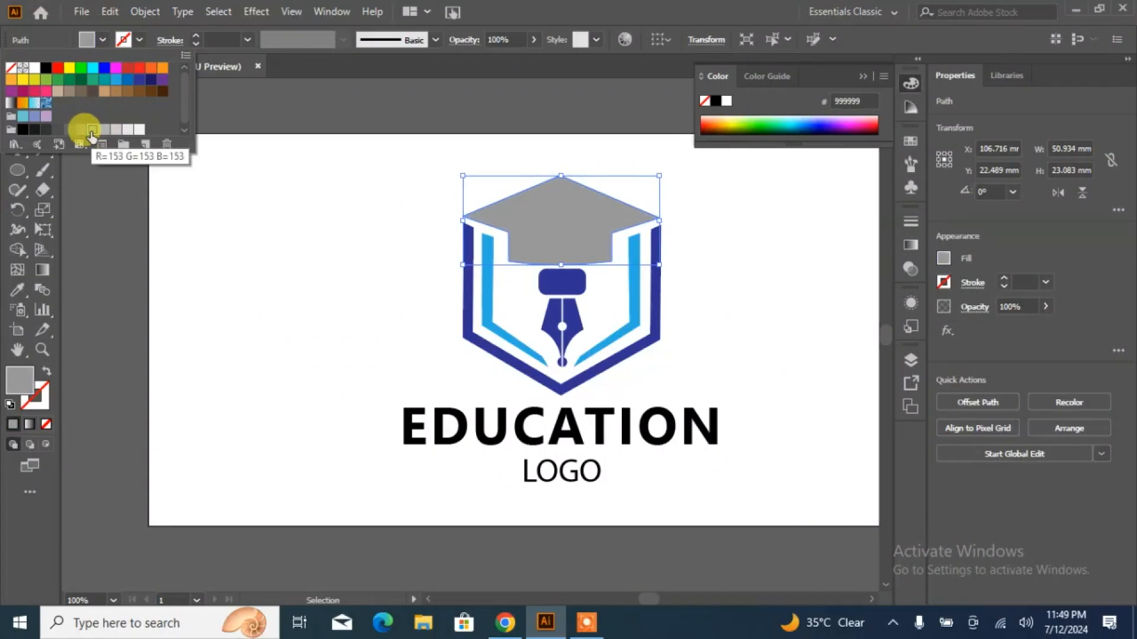
{"action": "left_click", "coordinate": [286, 245]}
{"action": "left_click", "coordinate": [287, 245]}
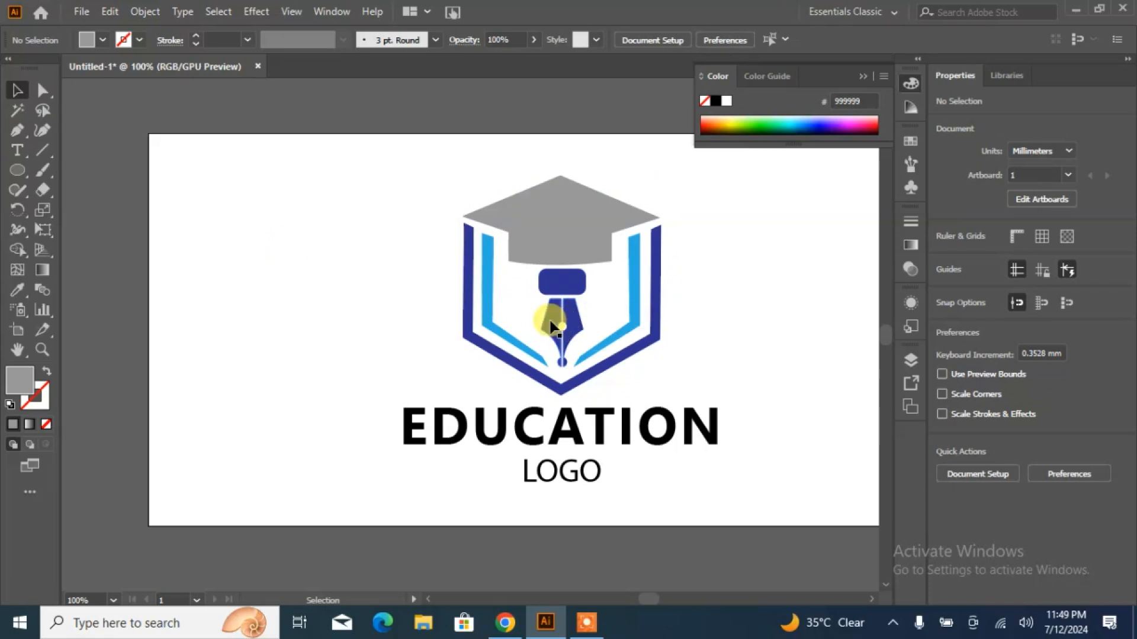
- Apply the graduation cap's grey fill to the pen nib group with the Eyedropper
{"action": "left_click", "coordinate": [551, 317]}
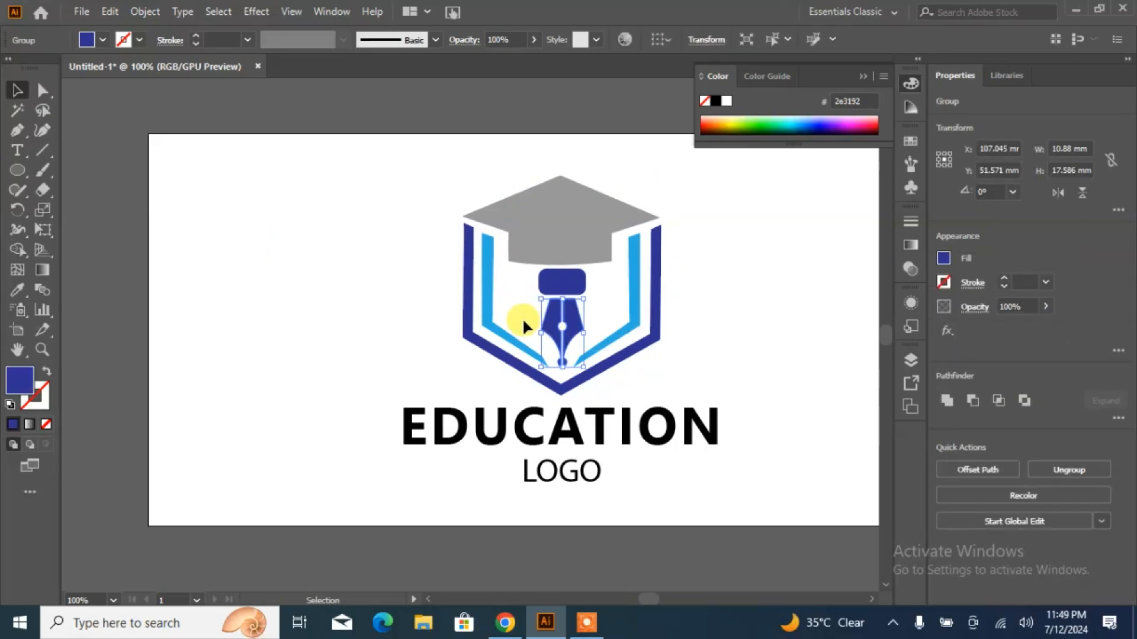
{"action": "left_click", "coordinate": [25, 294]}
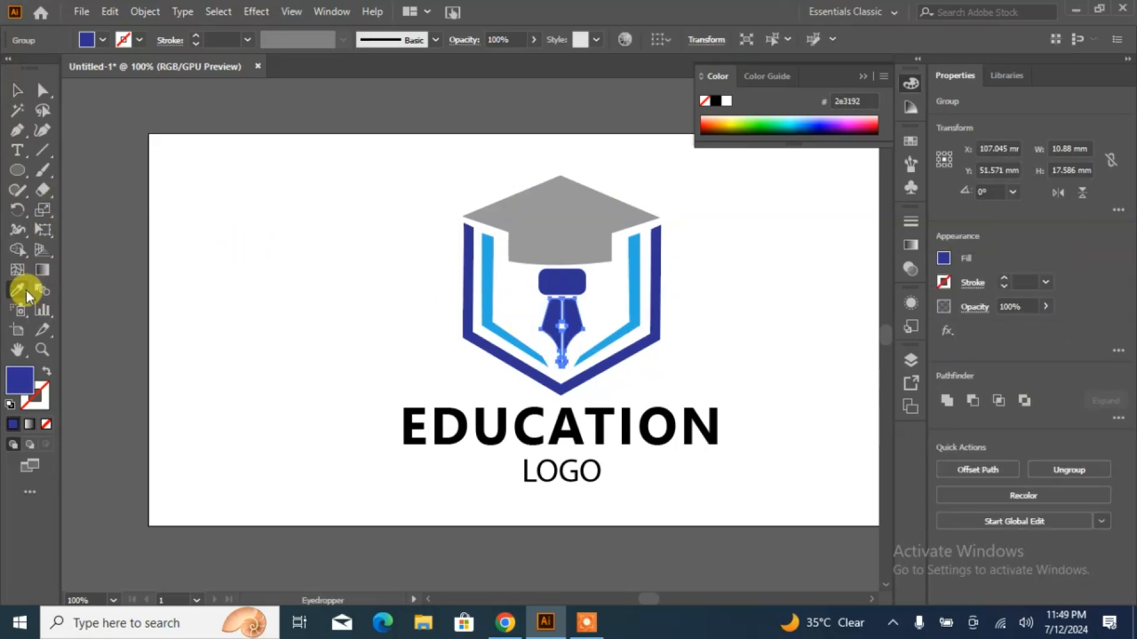
{"action": "left_click", "coordinate": [530, 227]}
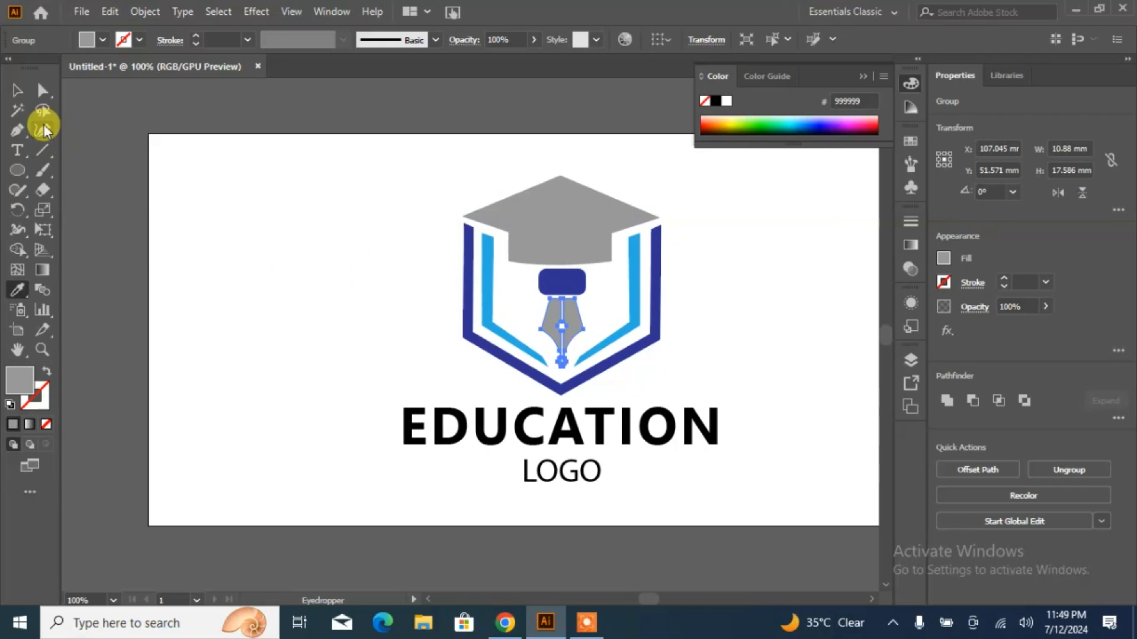
{"action": "left_click", "coordinate": [16, 91]}
{"action": "left_click", "coordinate": [216, 260]}
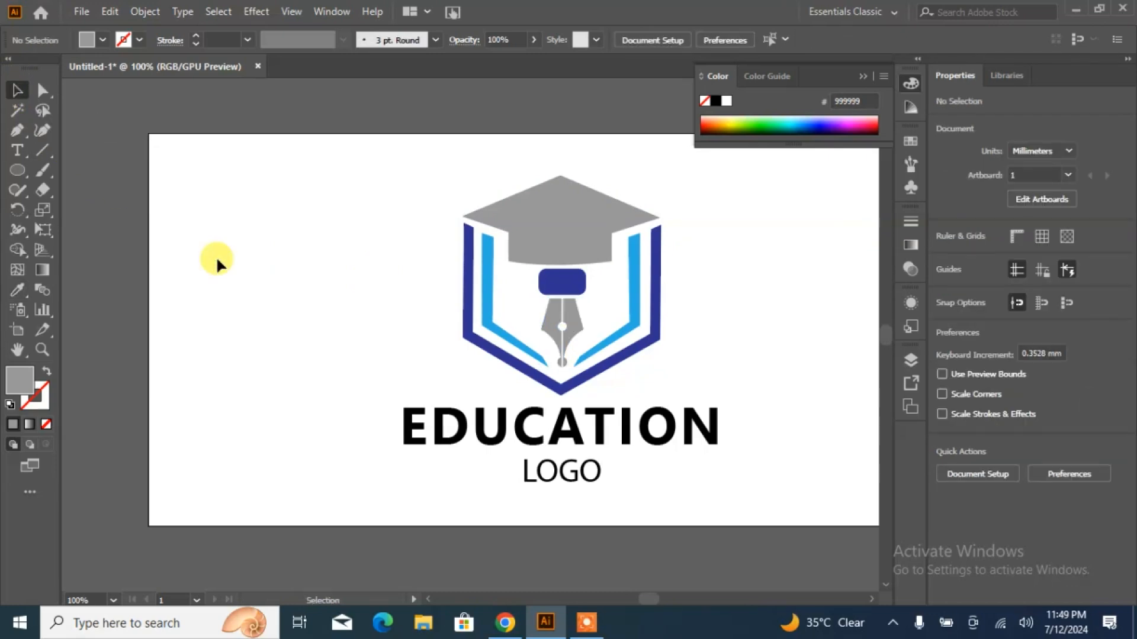